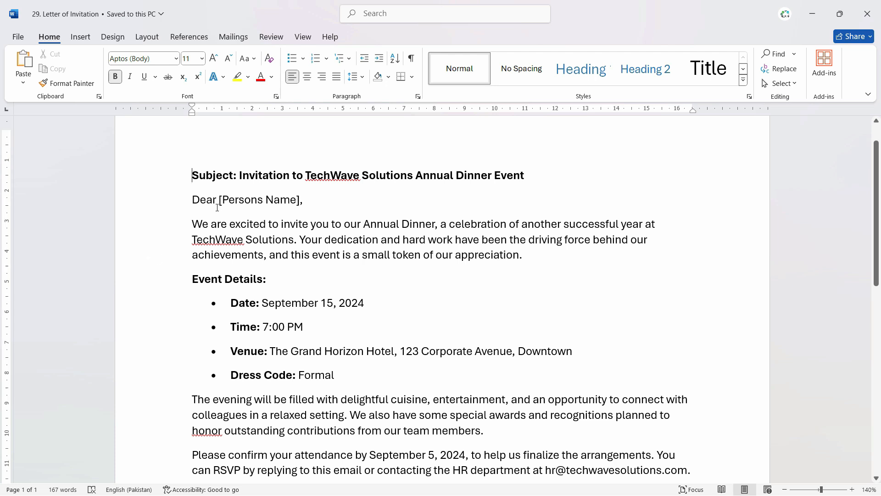
Read through the invitation letter from the subject line and greeting down to the sender's signature.
scroll(227, 193, down, 1)
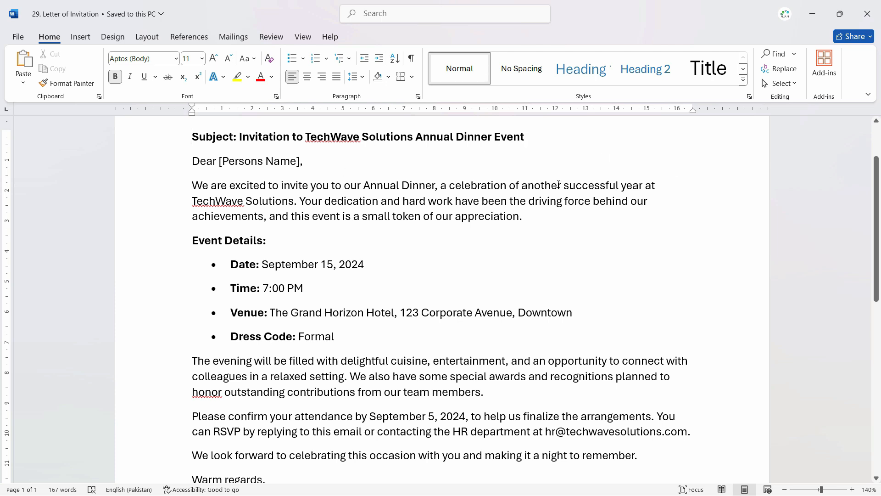
click(193, 162)
click(223, 162)
shift+click(296, 162)
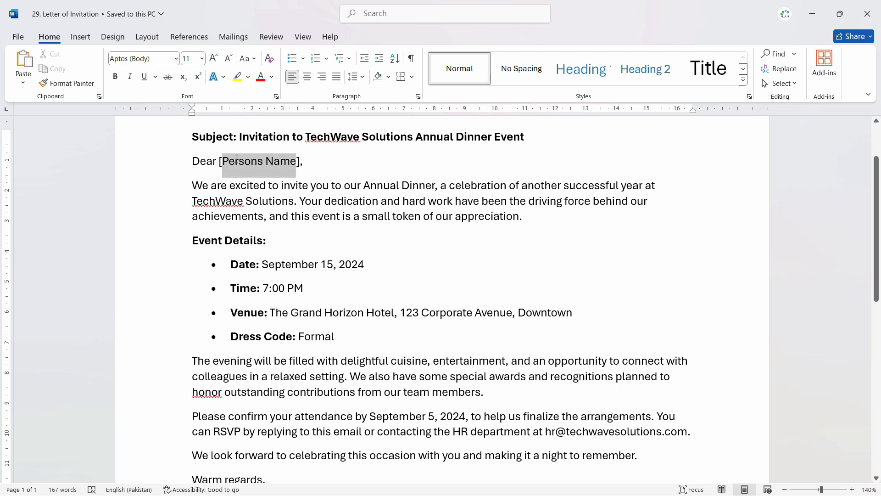
click(348, 200)
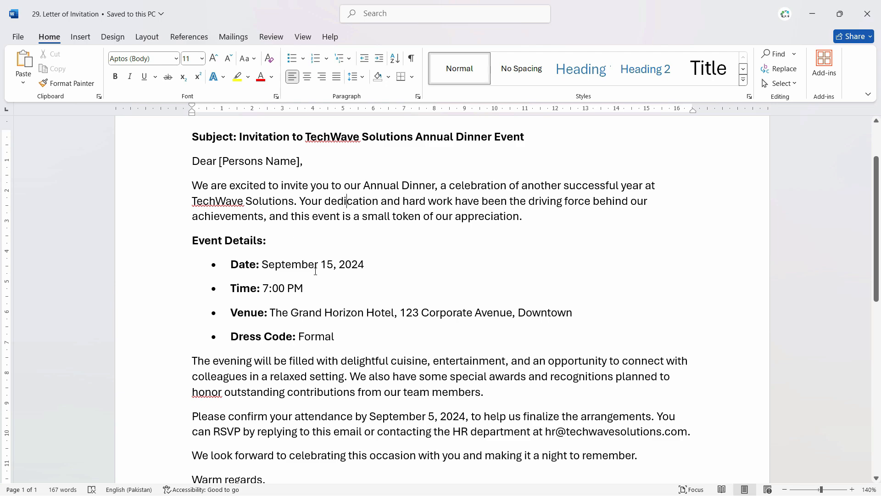
scroll(315, 270, down, 1)
click(190, 146)
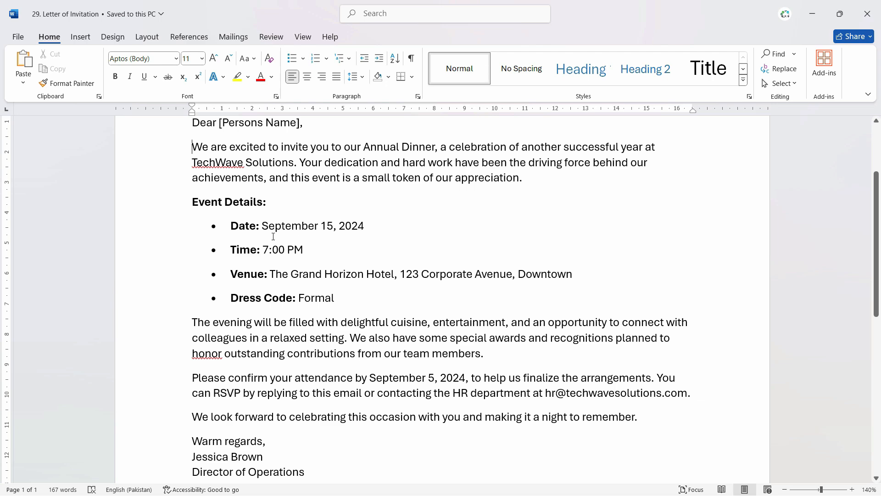
scroll(390, 308, down, 2)
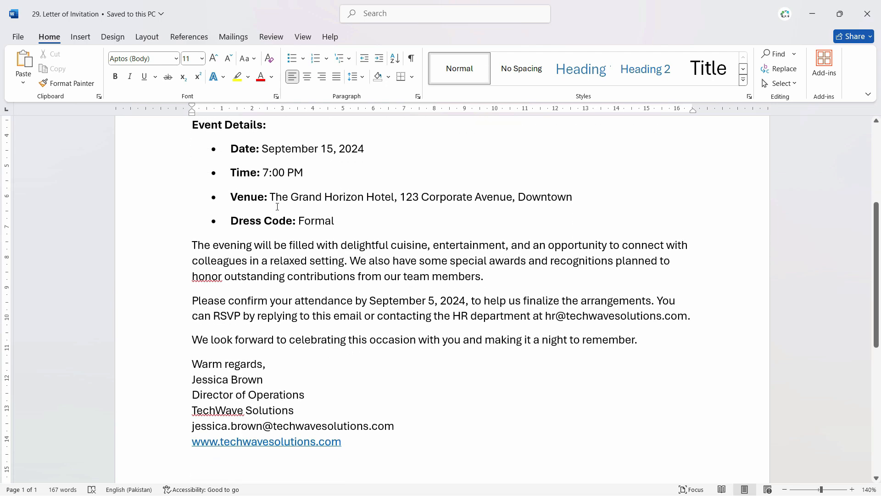
scroll(426, 268, down, 1)
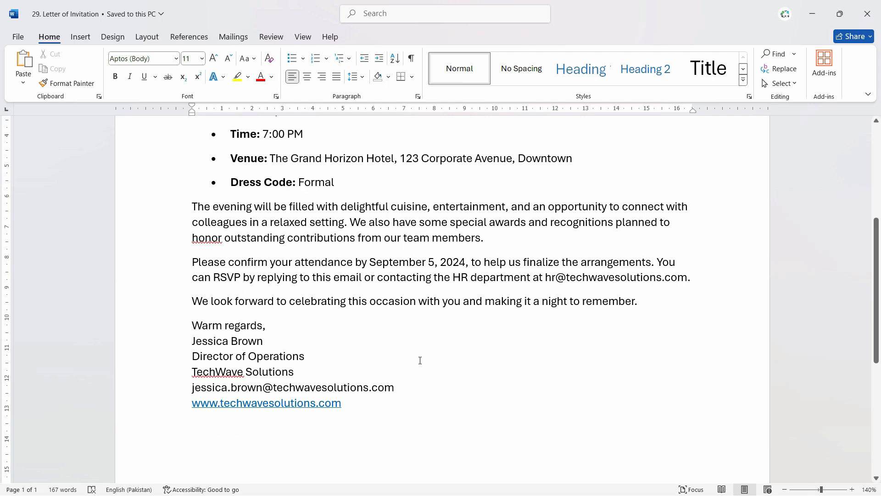
scroll(419, 360, up, 6)
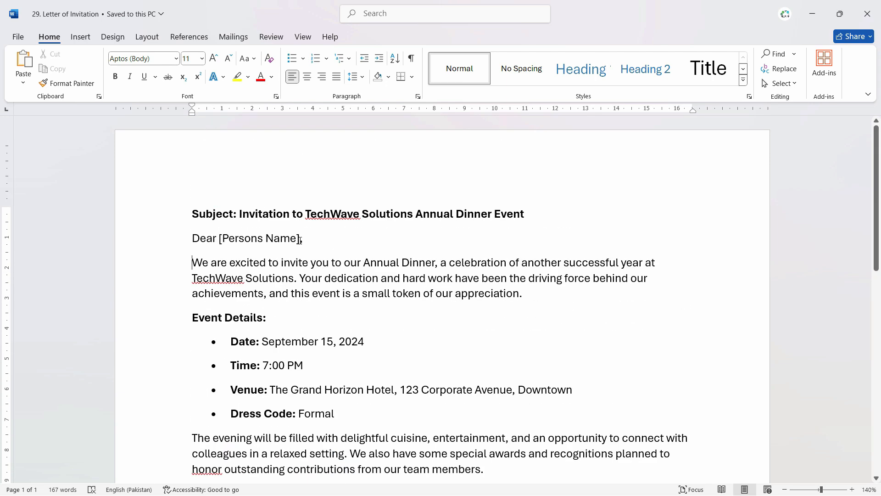
Select the bracketed Persons Name placeholder and the comma after it in the letter's greeting line.
drag(299, 240, 220, 239)
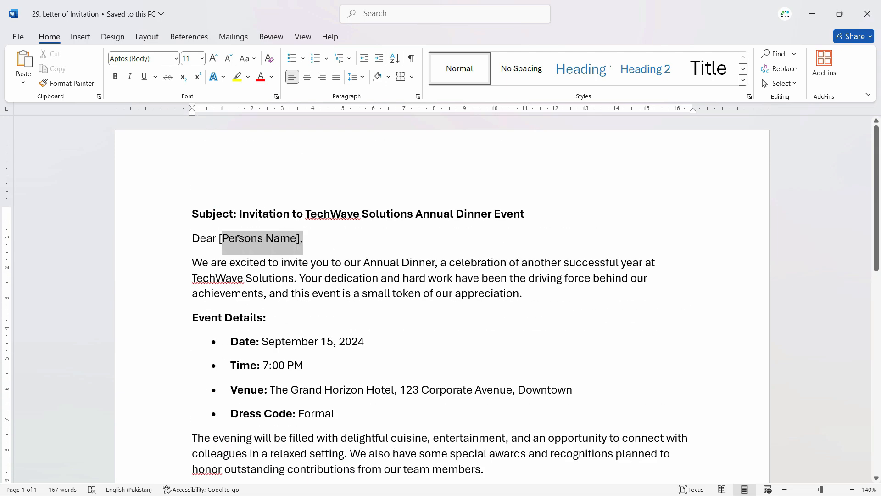
click(317, 249)
text(,)
drag(316, 250, 220, 239)
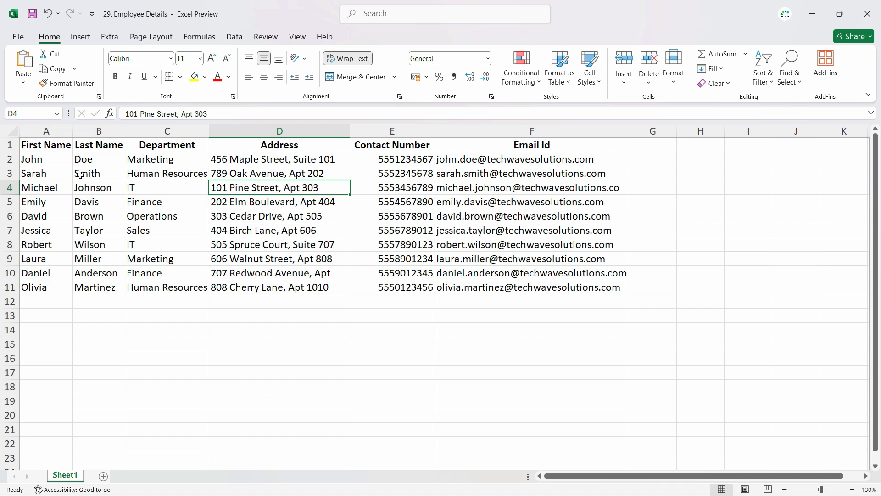
Switch to the 29. Employee Details workbook in Excel, check the first employee's record, and widen the Contact Number column.
click(301, 159)
click(395, 160)
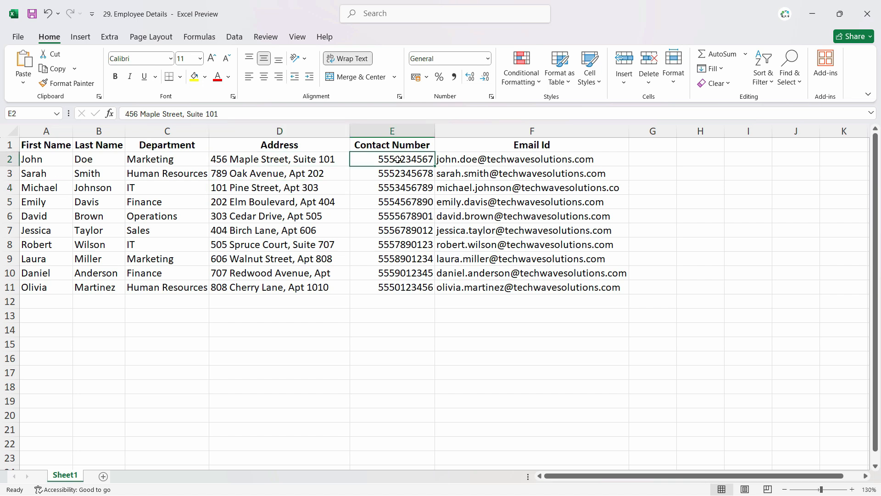
click(493, 162)
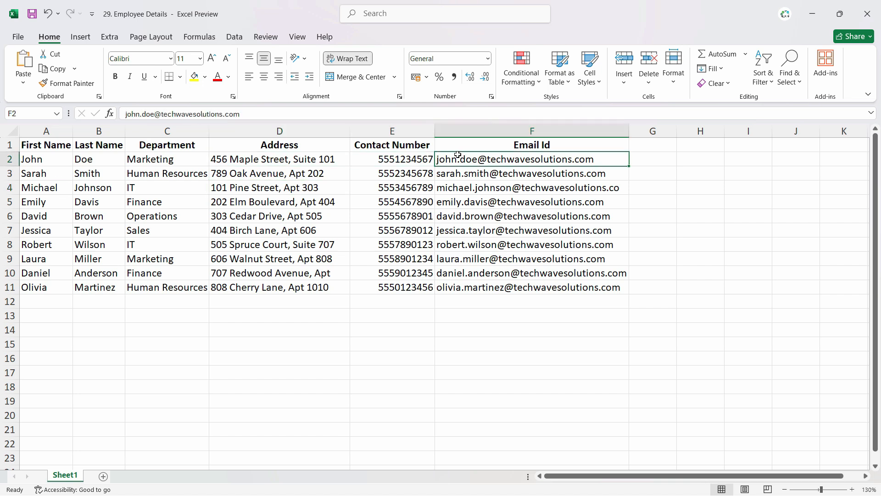
drag(435, 132, 463, 132)
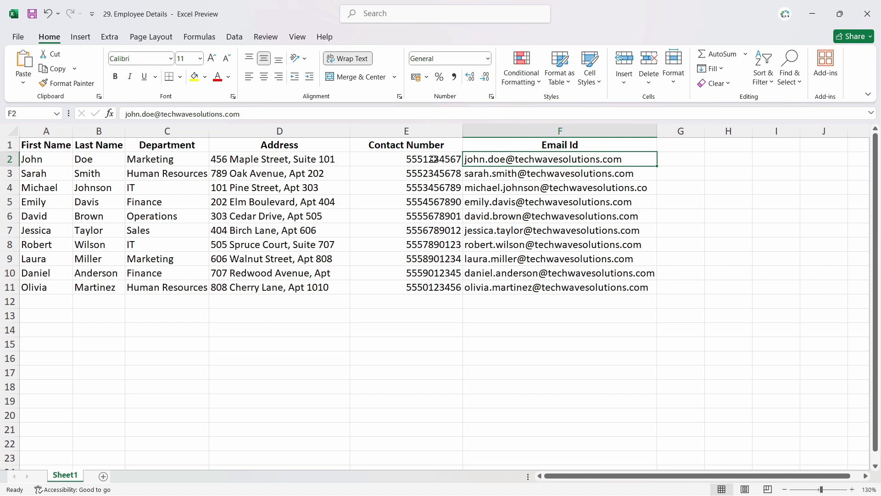
Open the number format settings for the contact numbers in E2:E11 and choose the Custom format code 0.
click(430, 155)
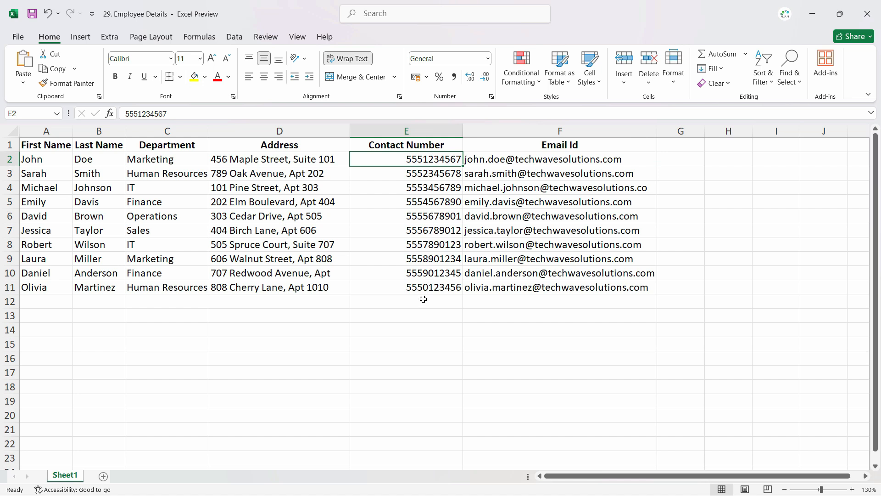
drag(431, 145, 430, 288)
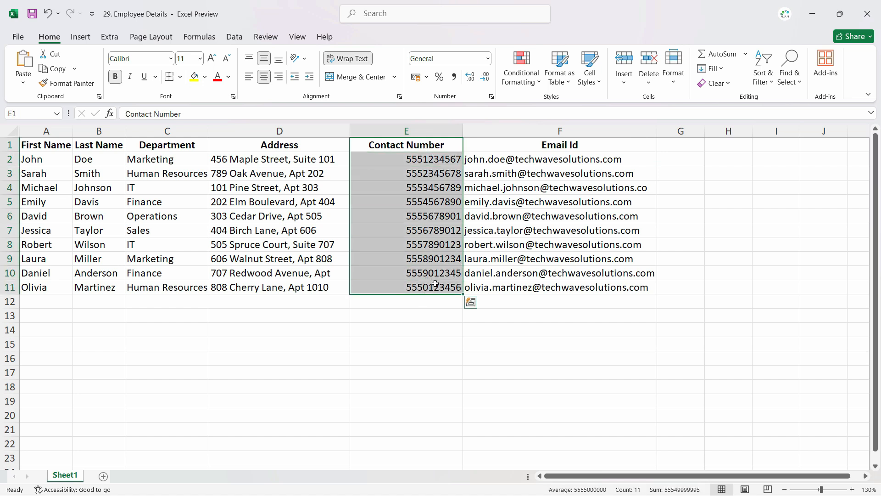
drag(431, 159, 430, 288)
right_click(418, 177)
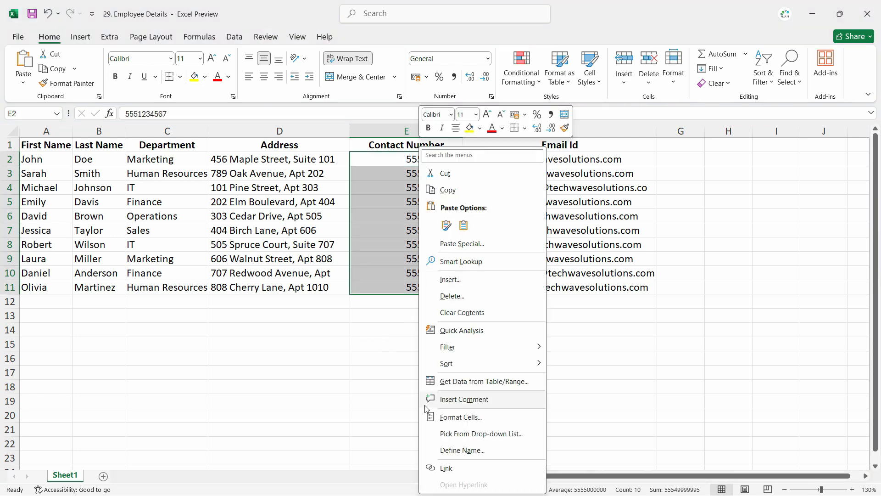
click(447, 420)
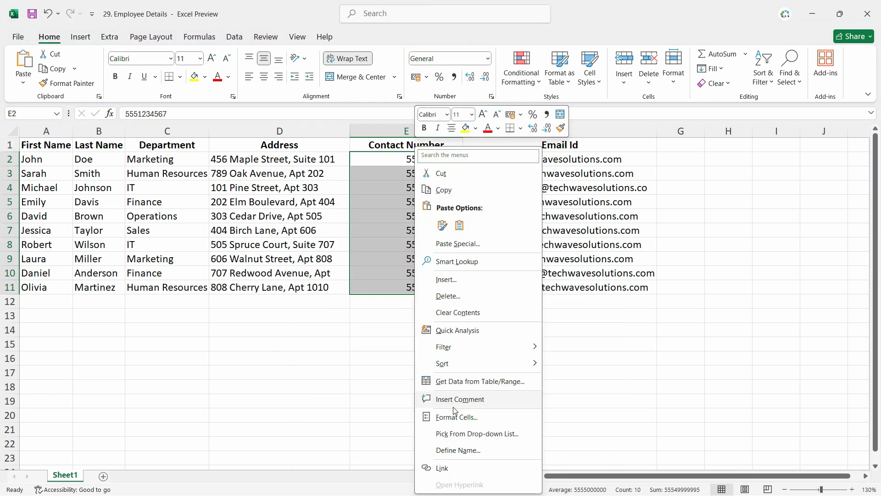
click(455, 416)
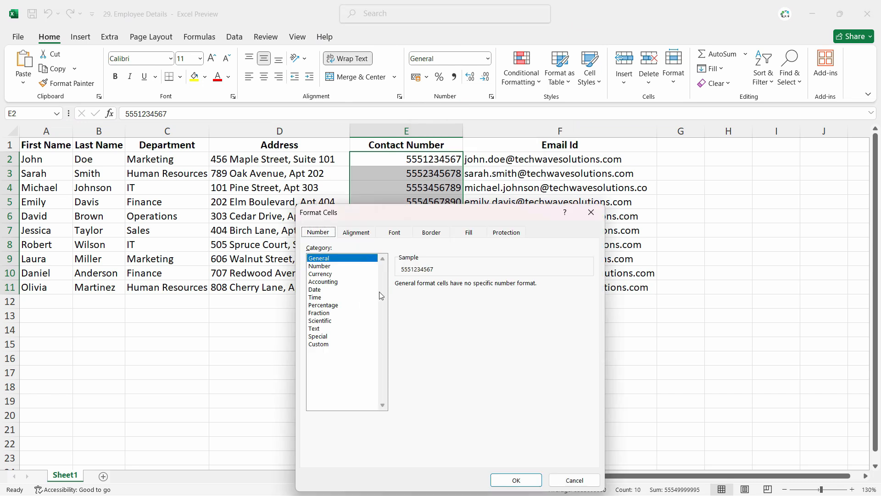
click(321, 337)
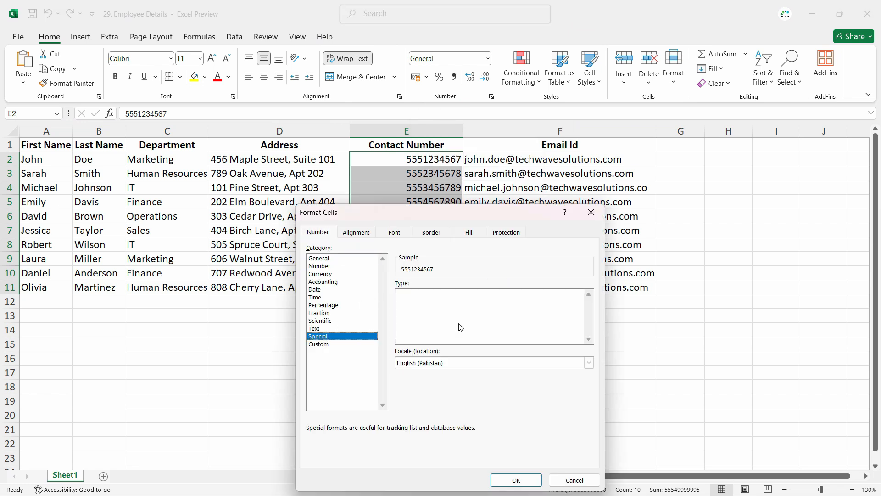
click(421, 294)
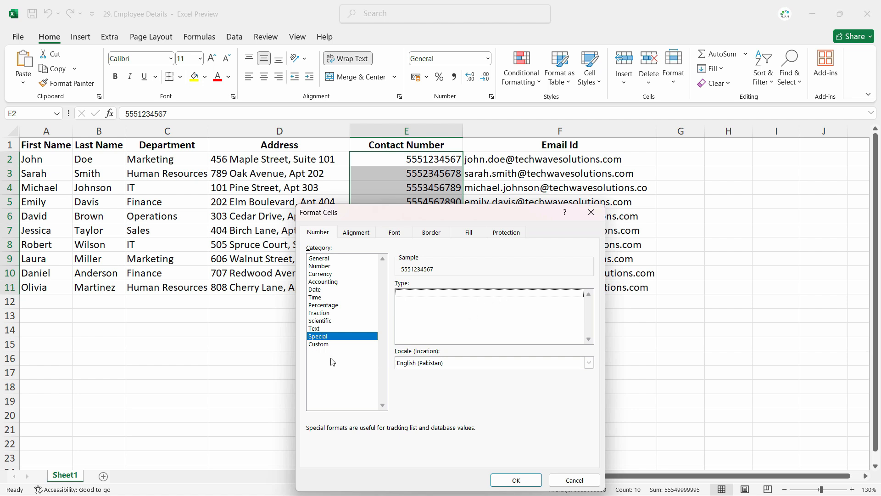
click(324, 344)
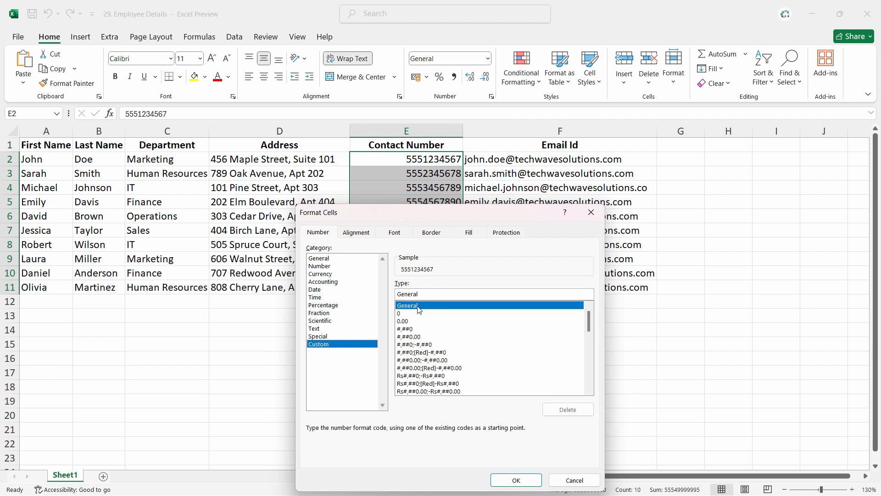
click(402, 314)
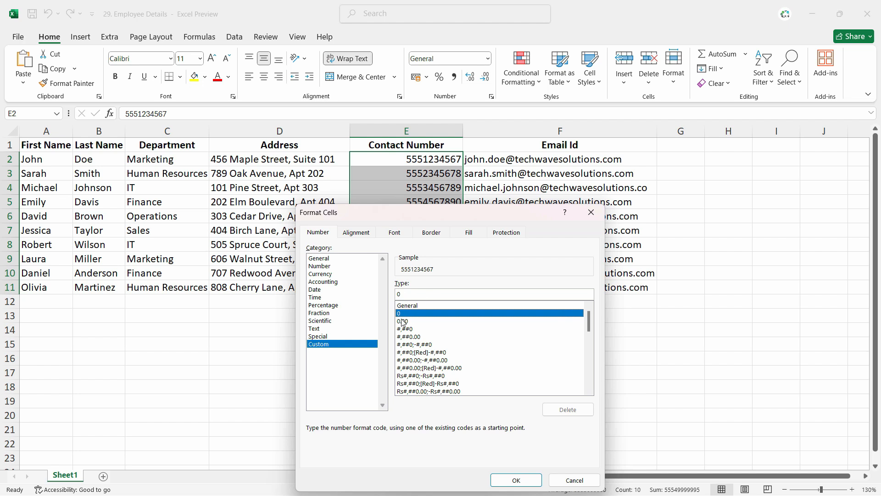
click(424, 294)
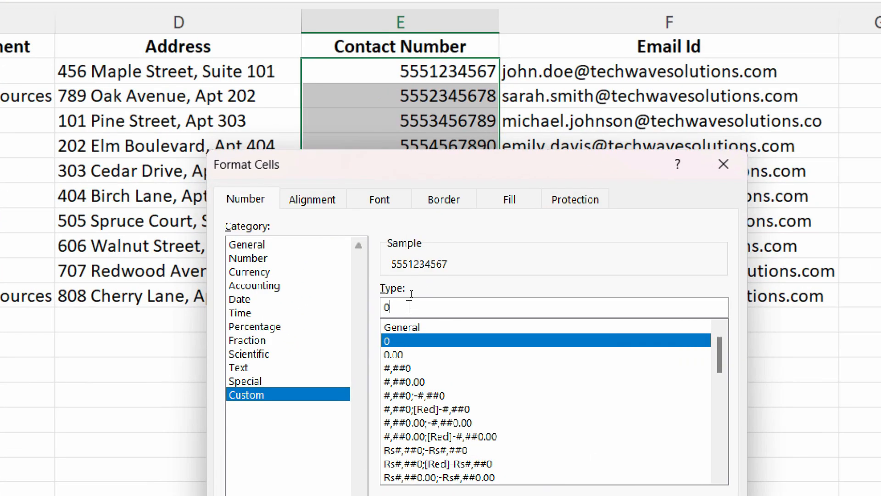
text(00)
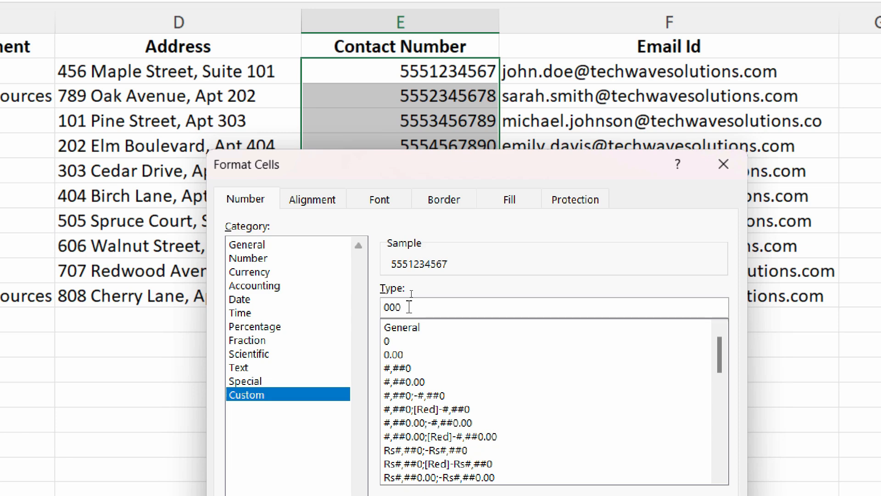
text(-000-000)
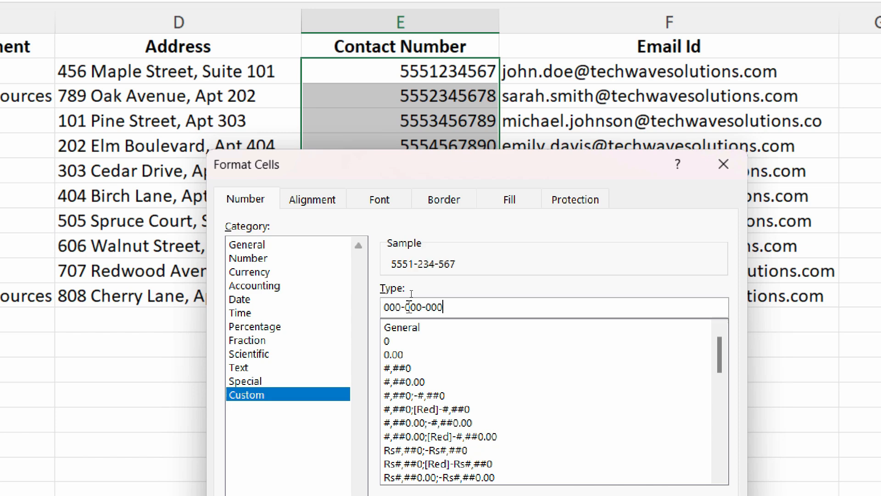
text(0)
drag(544, 170, 520, 78)
click(363, 216)
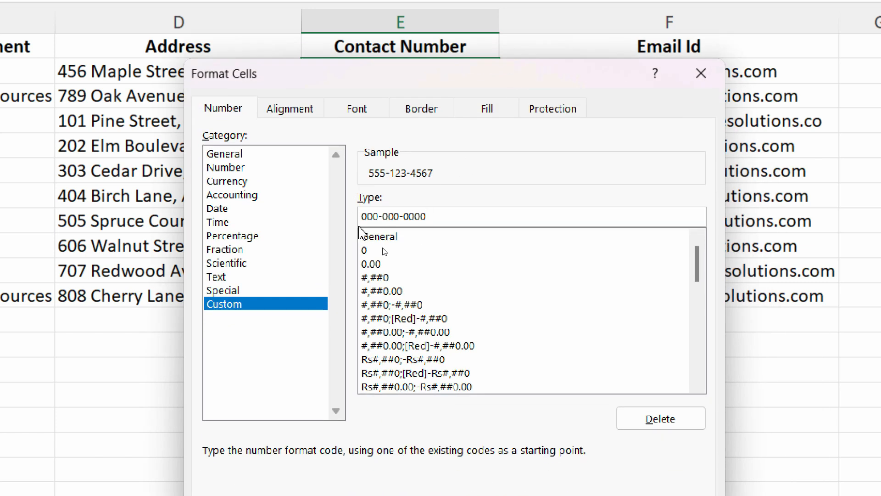
text(+1)
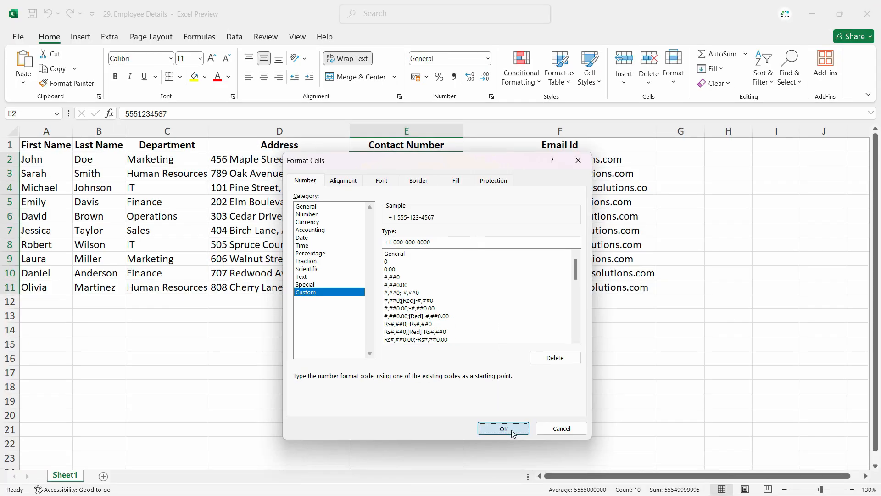
click(504, 430)
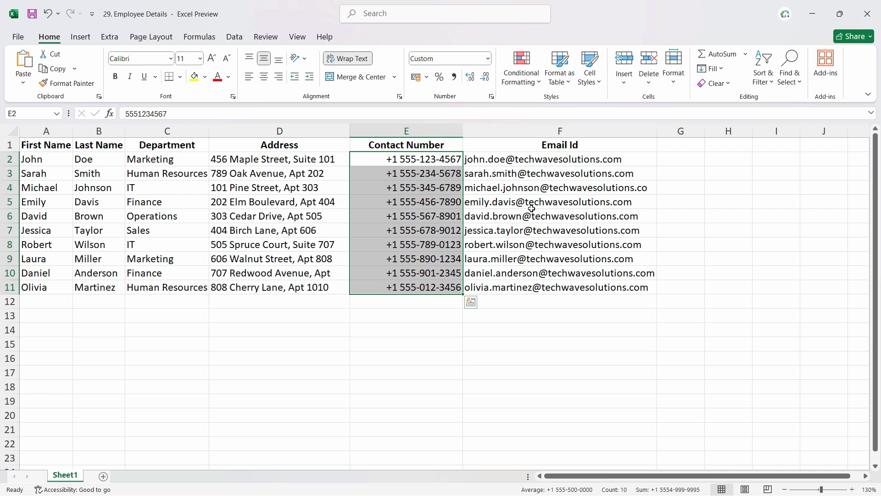
Look over the Email Id column and switch back to the invitation letter in Word.
click(568, 156)
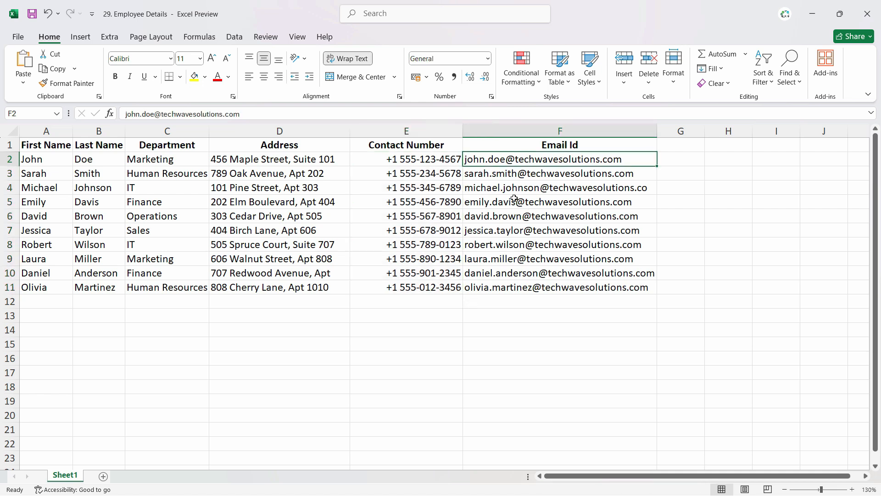
click(234, 204)
key(alt+Tab)
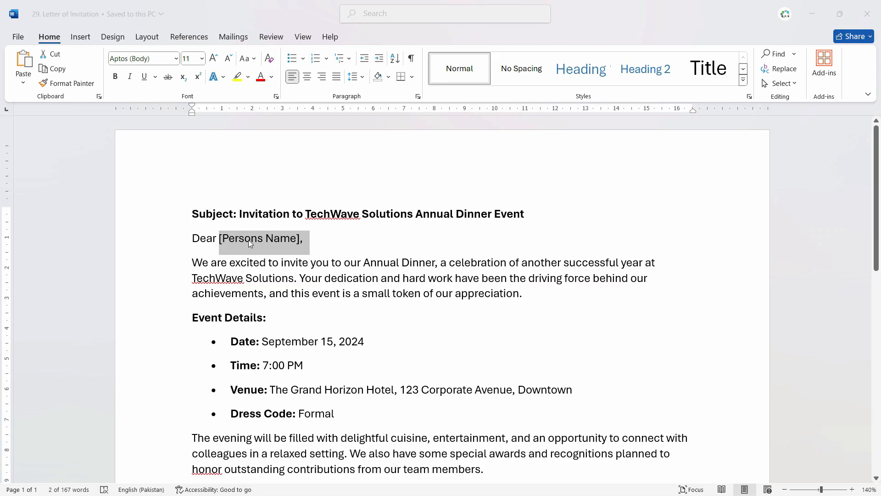
key(alt+Tab)
key(alt+Tab)
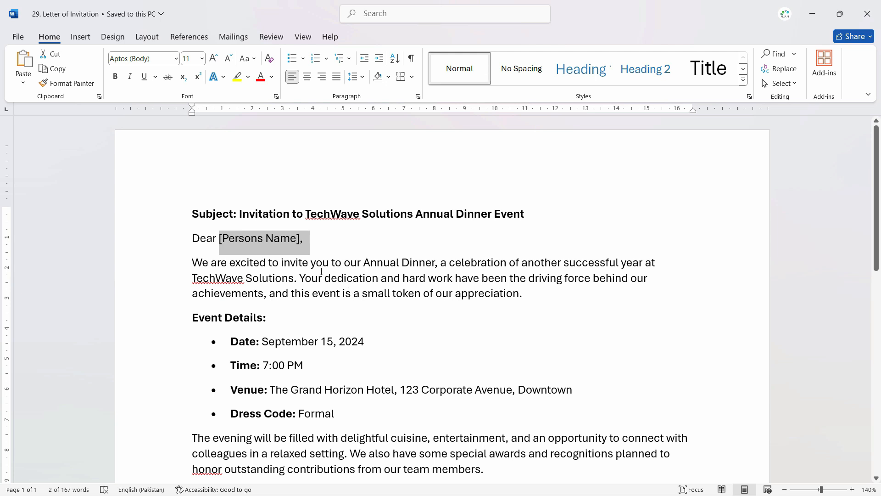
Select the existing 29. Employee Details workbook in the Microsoft Word 2024 Course folder as the mail merge recipient list.
click(234, 38)
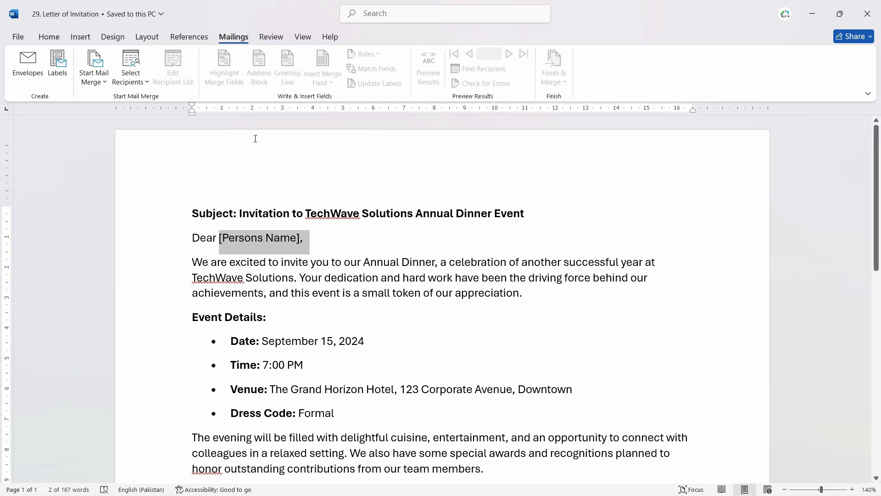
click(132, 79)
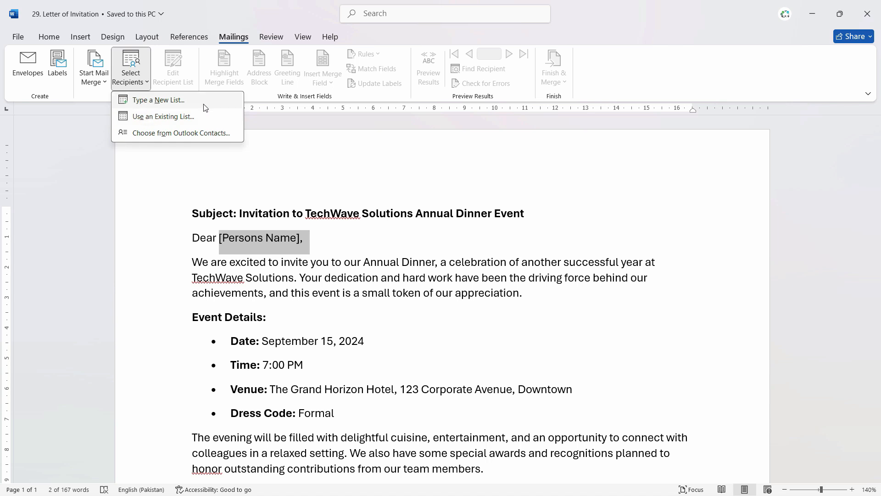
click(184, 118)
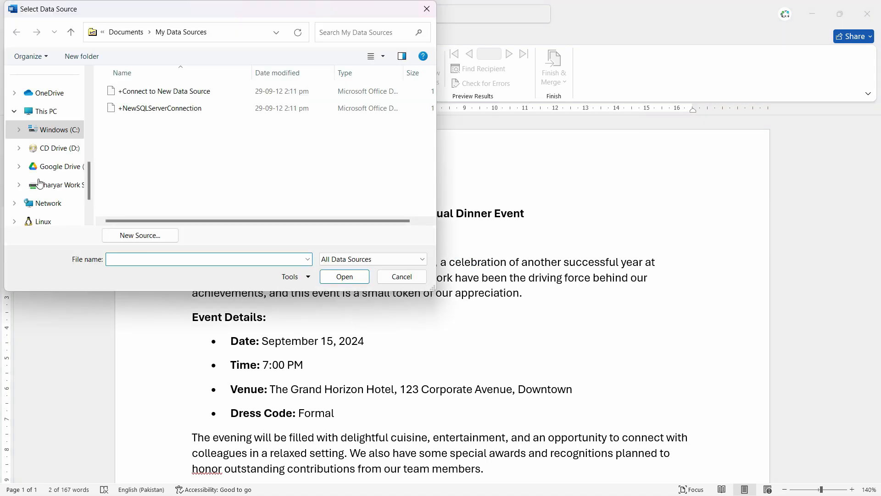
click(53, 129)
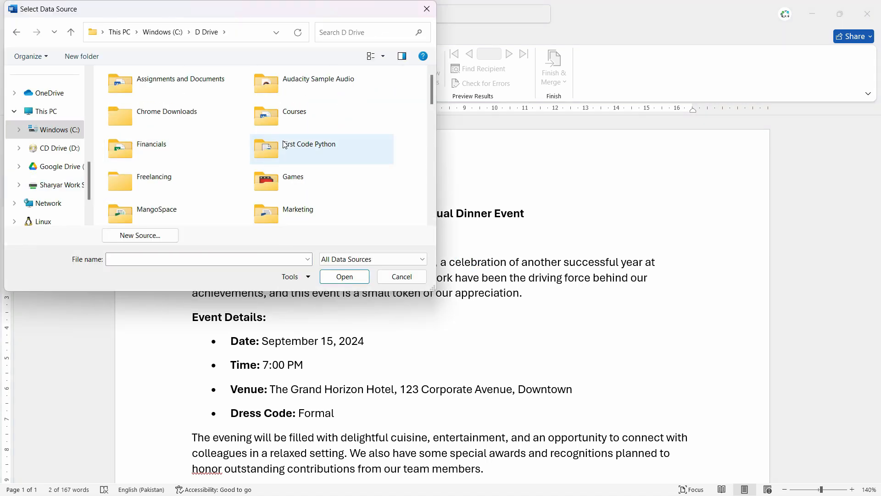
click(152, 158)
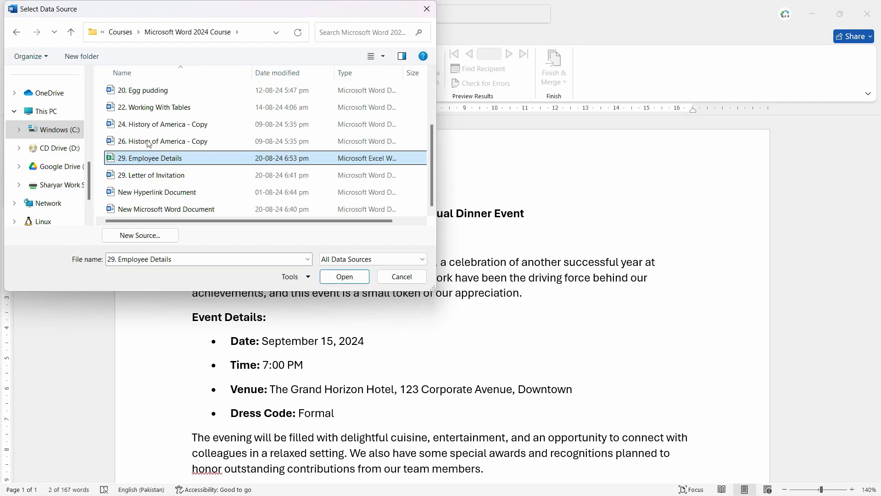
double_click(125, 161)
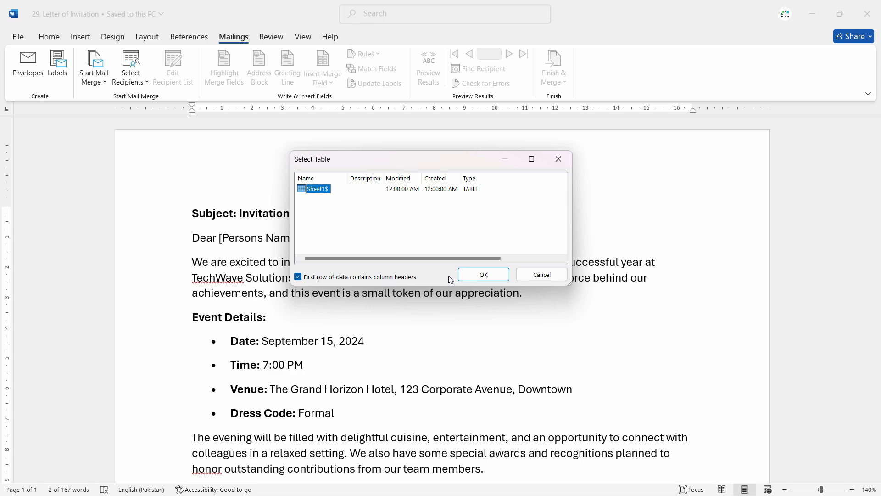
Check the column headers in the Excel workbook, return to Word and use Sheet1$ with its first row as column headers.
key(alt+Tab)
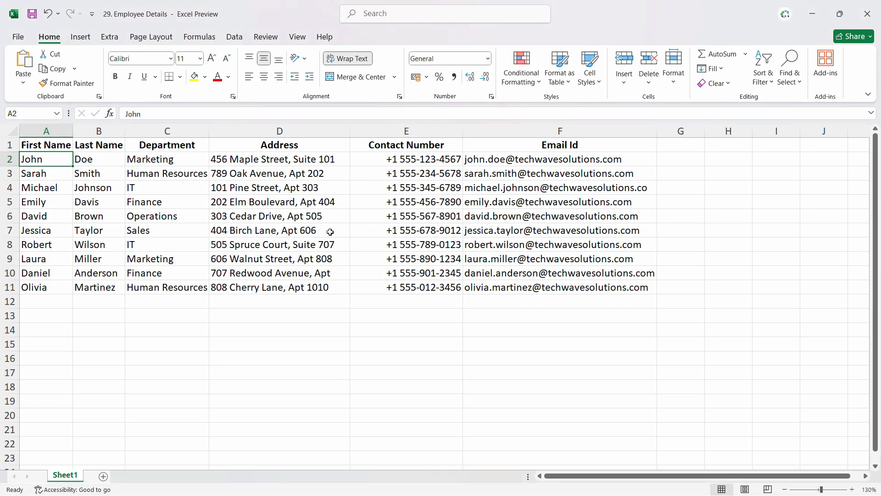
key(alt+Tab)
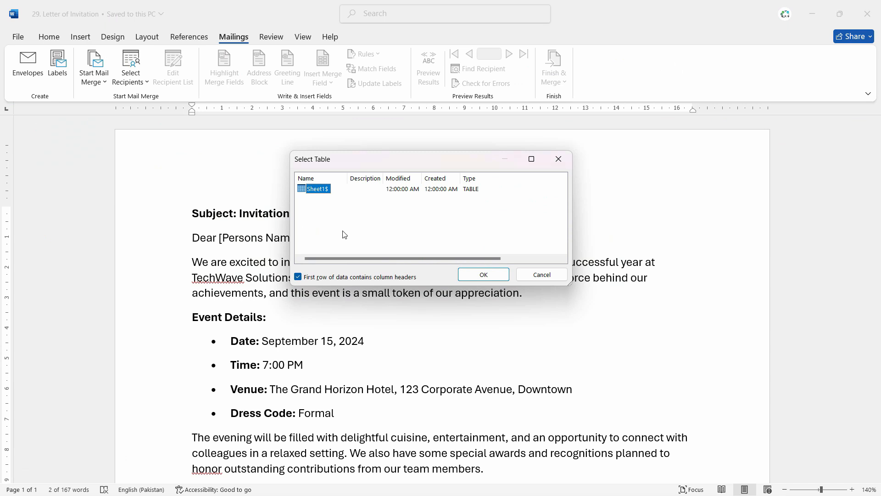
click(478, 275)
Replace the [Persons Name] placeholder and its comma after "Dear" with the First_Name merge field.
key(Left)
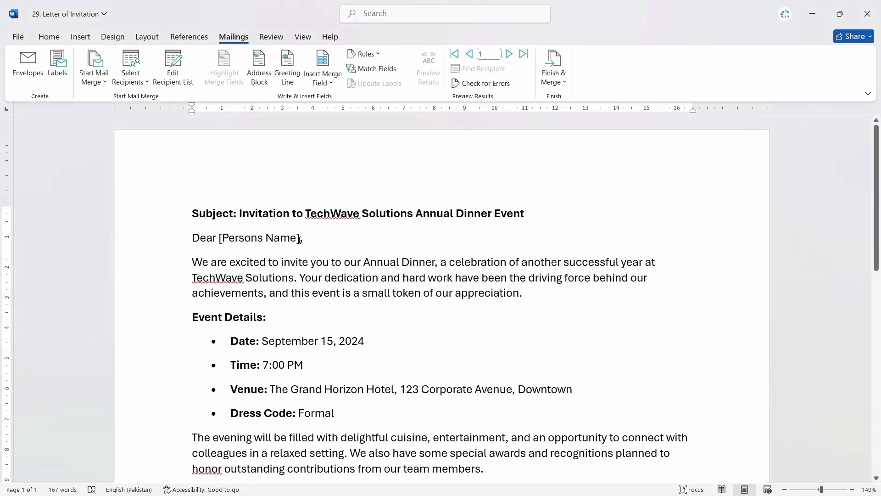
drag(303, 238, 219, 239)
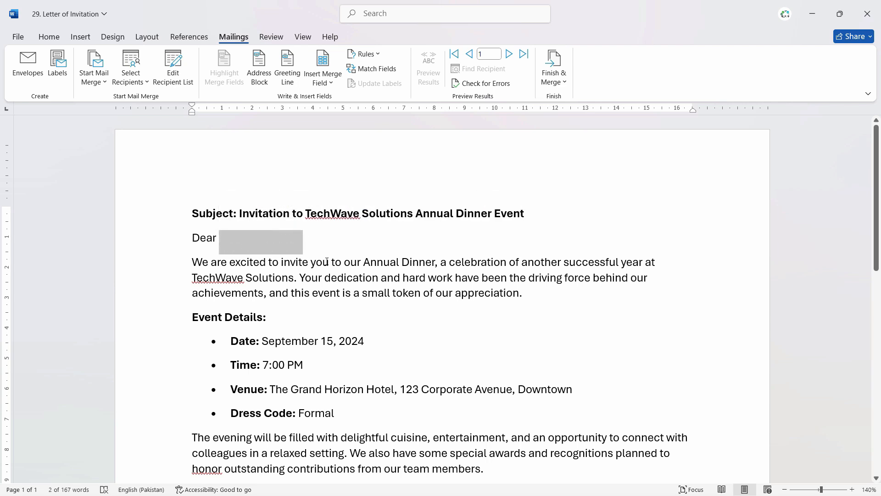
key(Delete)
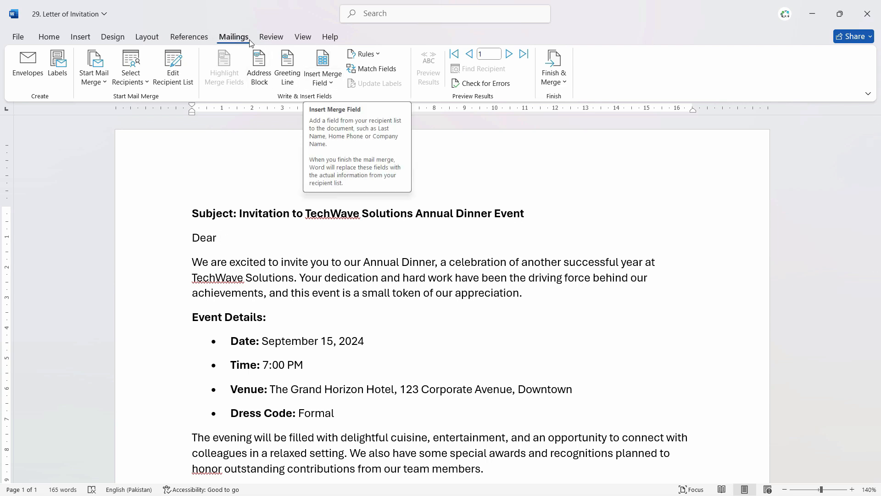
click(329, 81)
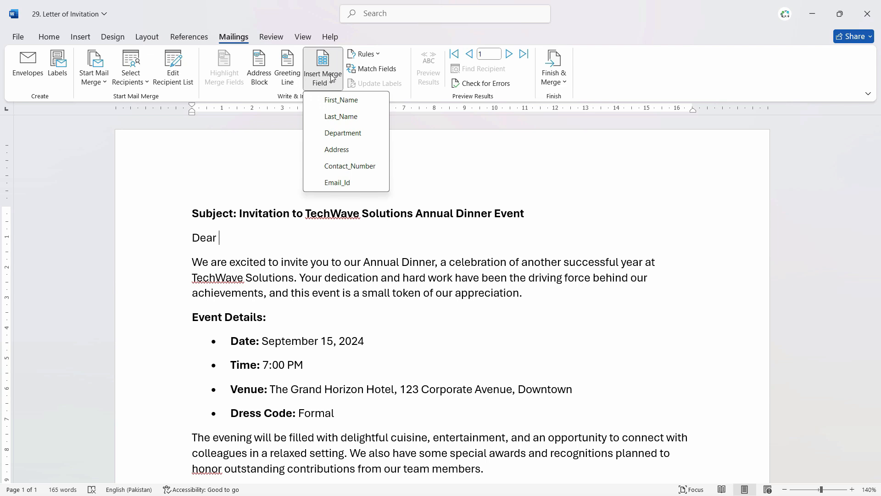
click(356, 102)
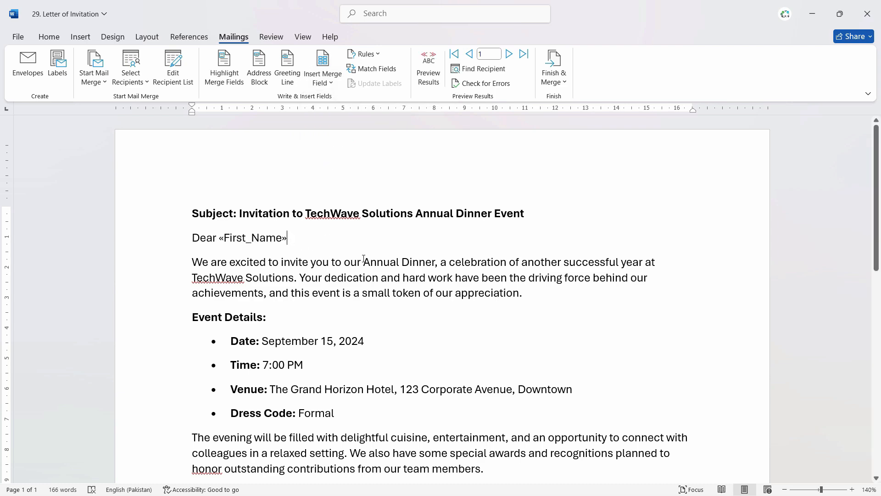
Insert the Contact_Number merge field at the end of the letter's first body paragraph.
scroll(364, 257, down, 1)
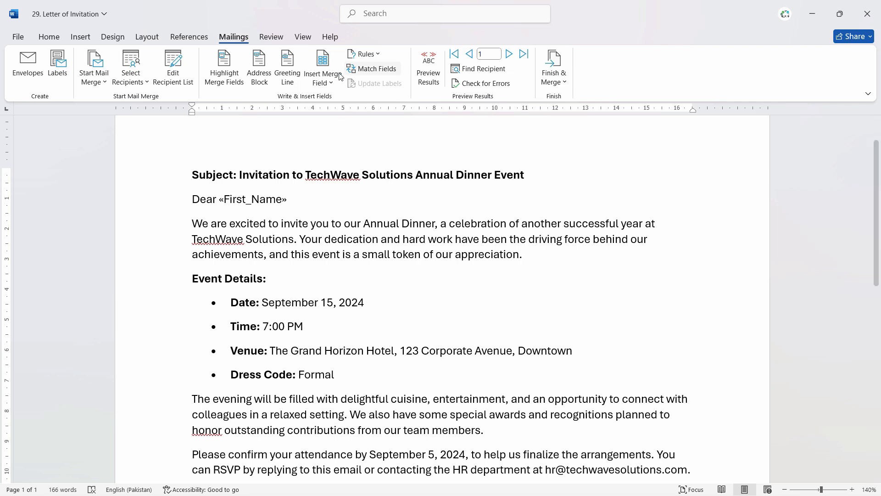
click(322, 77)
click(549, 260)
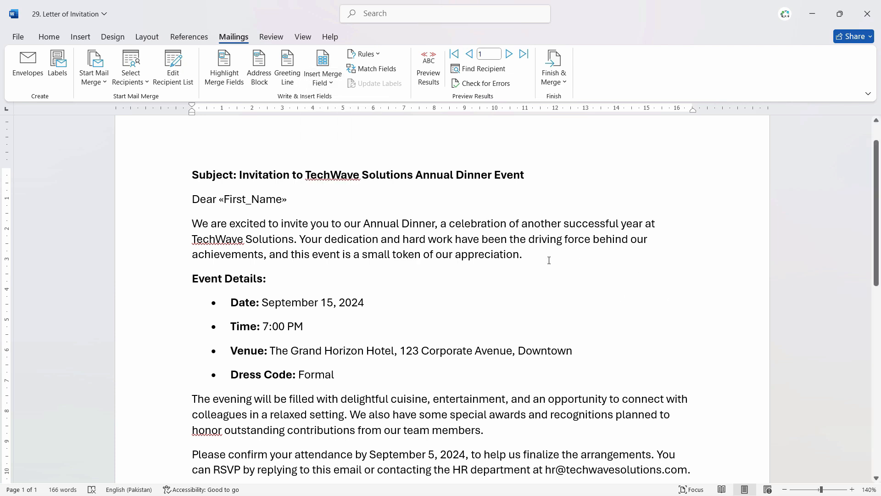
click(323, 76)
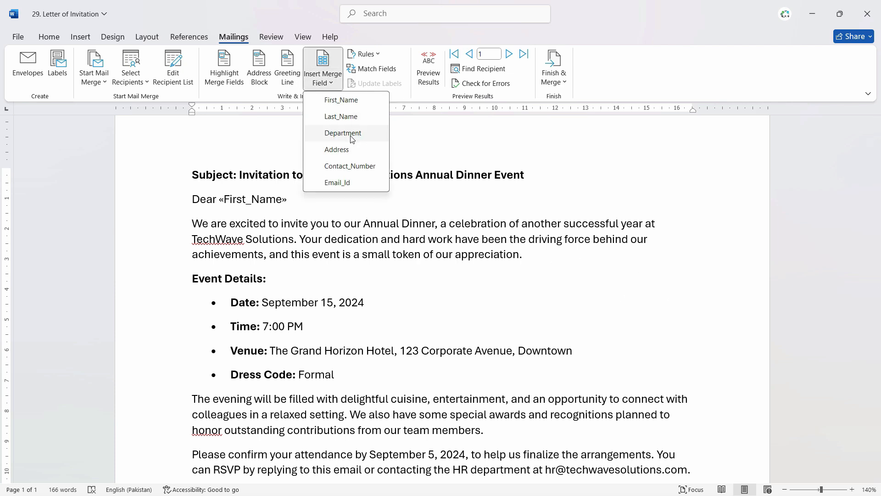
click(357, 166)
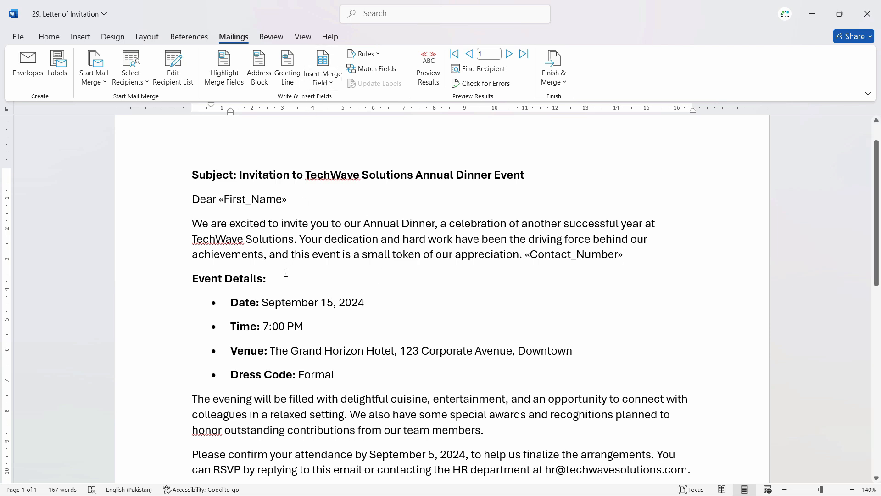
Delete the Contact_Number merge field after "appreciation" and restore the period ending the sentence.
click(625, 255)
drag(590, 253, 520, 255)
key(BackSpace)
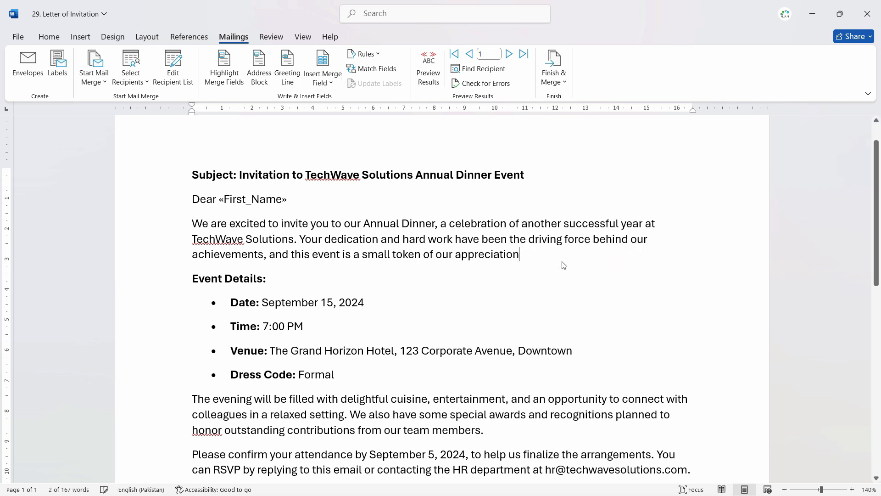
text(.)
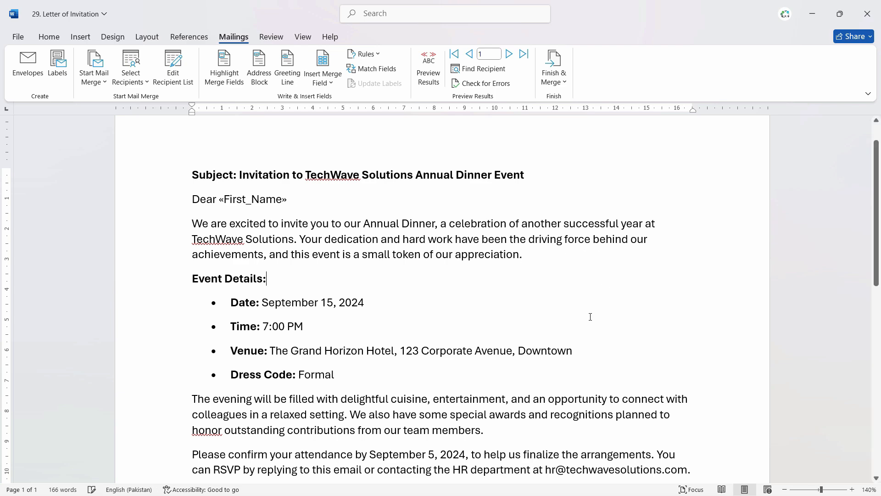
Preview the merge results and step forward through the recipients' letters to record 12.
scroll(591, 316, down, 3)
scroll(521, 356, up, 4)
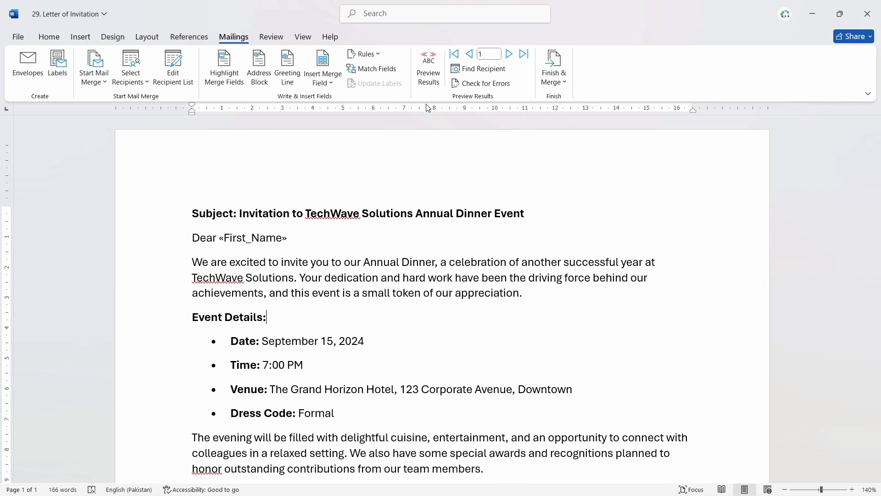
click(427, 67)
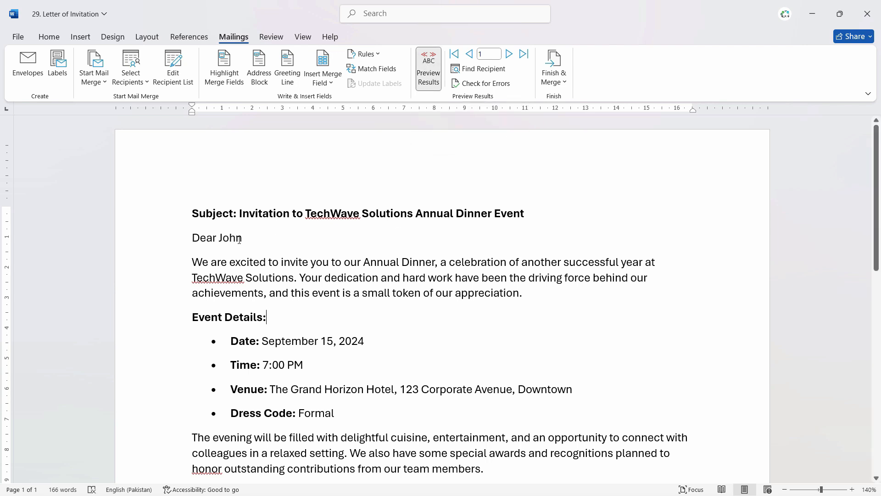
click(509, 55)
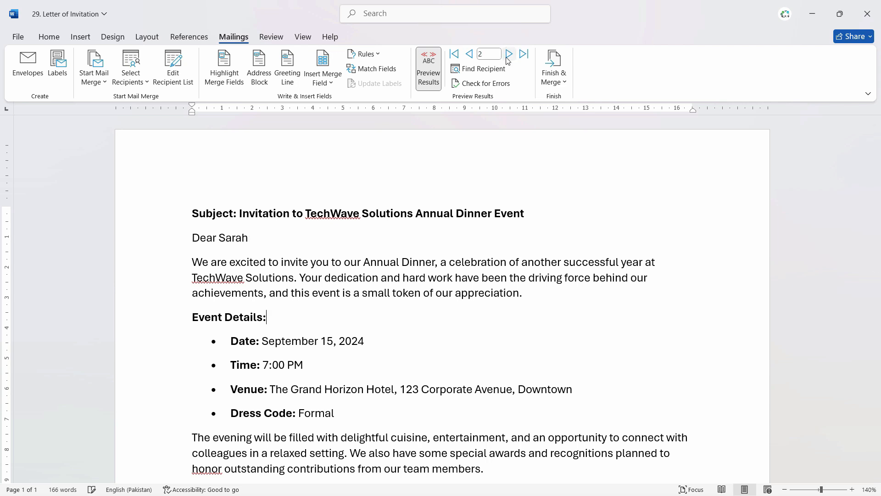
click(508, 59)
click(508, 59)
click(508, 59)
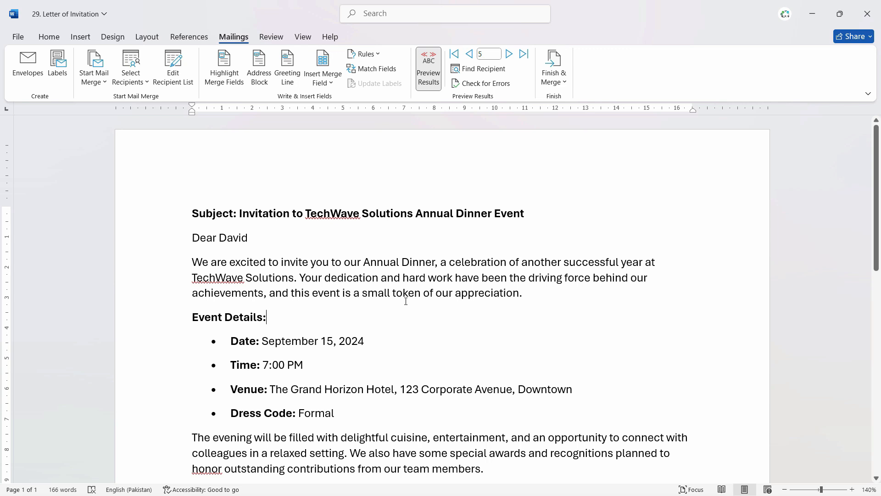
click(508, 57)
click(508, 57)
click(509, 57)
click(508, 57)
click(508, 57)
click(509, 57)
click(508, 57)
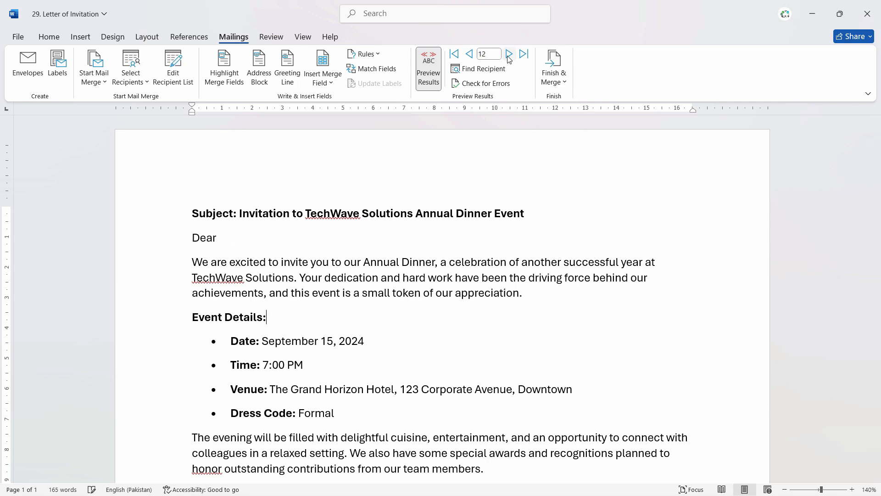
Step back through the previewed letters to record 7 and look over that letter from start to end.
click(468, 56)
click(468, 56)
click(468, 56)
click(468, 56)
click(469, 56)
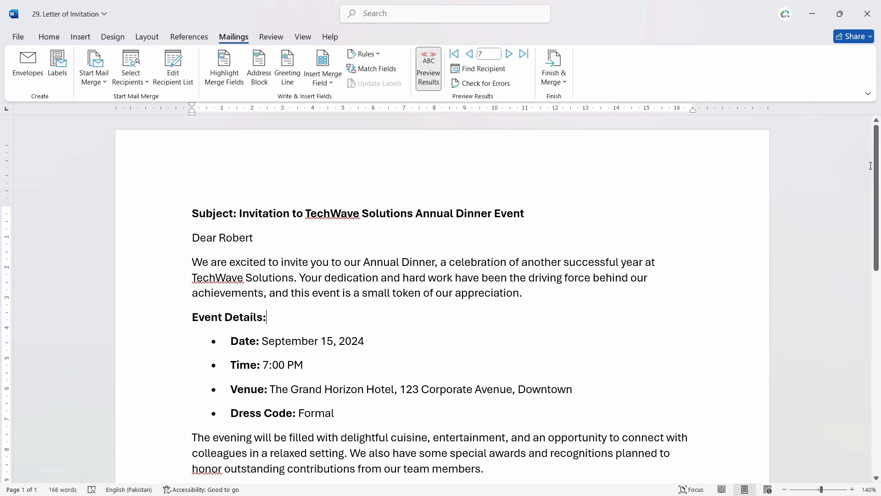
scroll(546, 197, down, 10)
scroll(489, 166, up, 10)
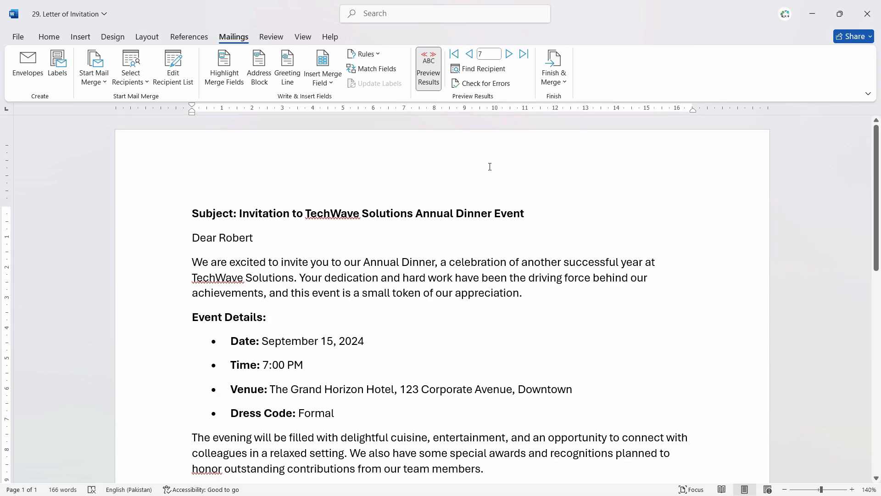
Finish the merge by generating editable individual letters for all records in a new document.
click(554, 68)
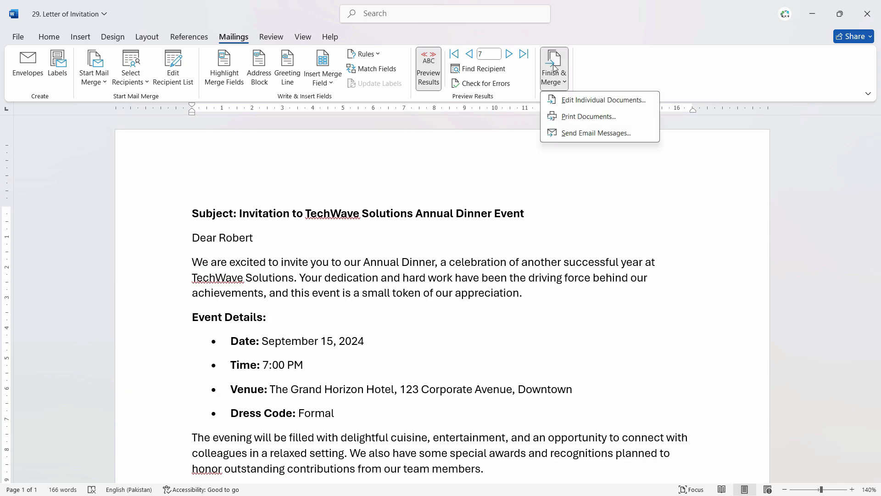
click(576, 102)
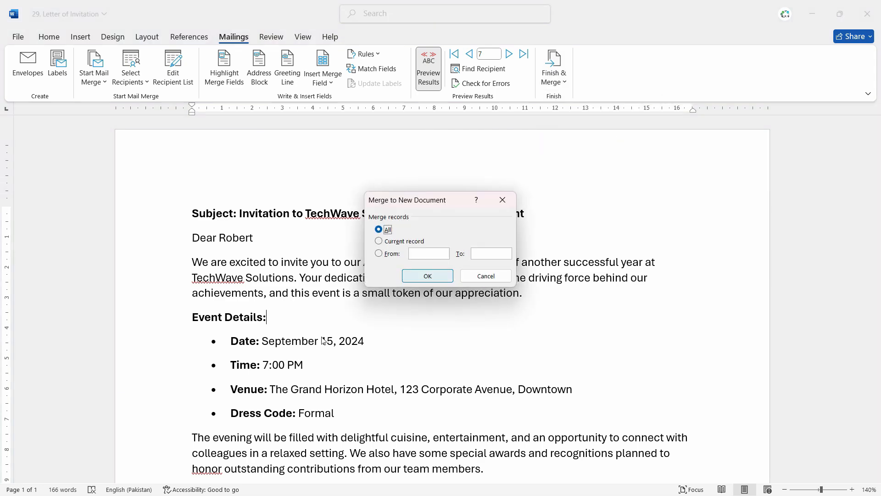
click(426, 276)
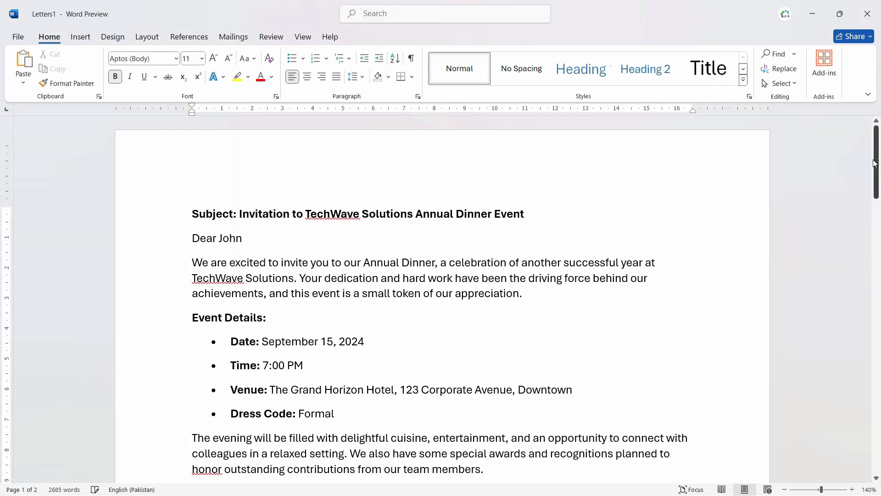
Look through the personalized letters in the merged document and close it without saving.
drag(877, 155, 877, 242)
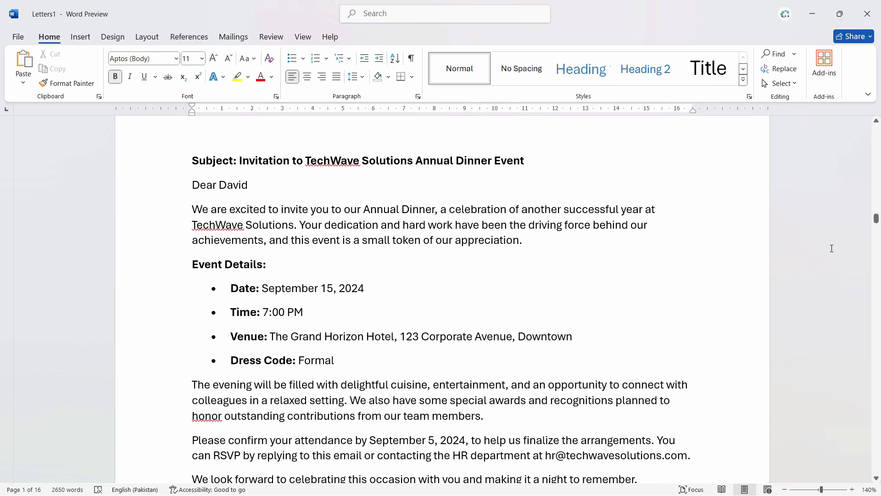
scroll(557, 299, down, 15)
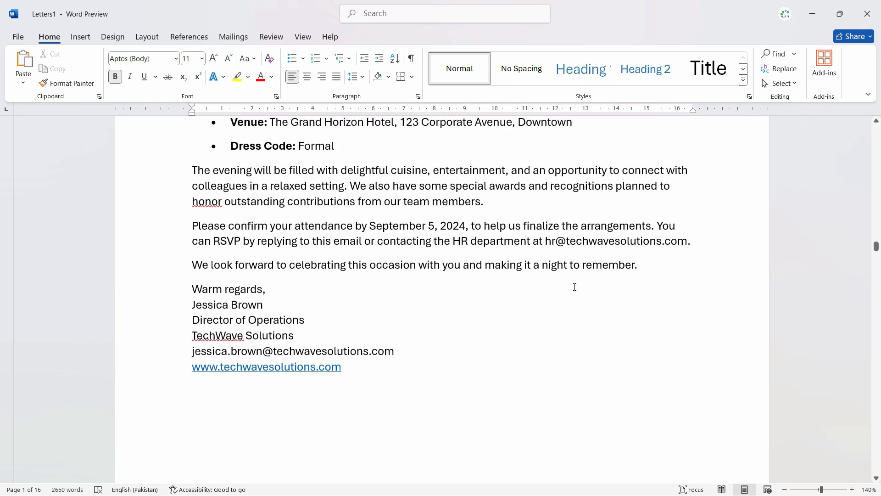
scroll(574, 286, down, 10)
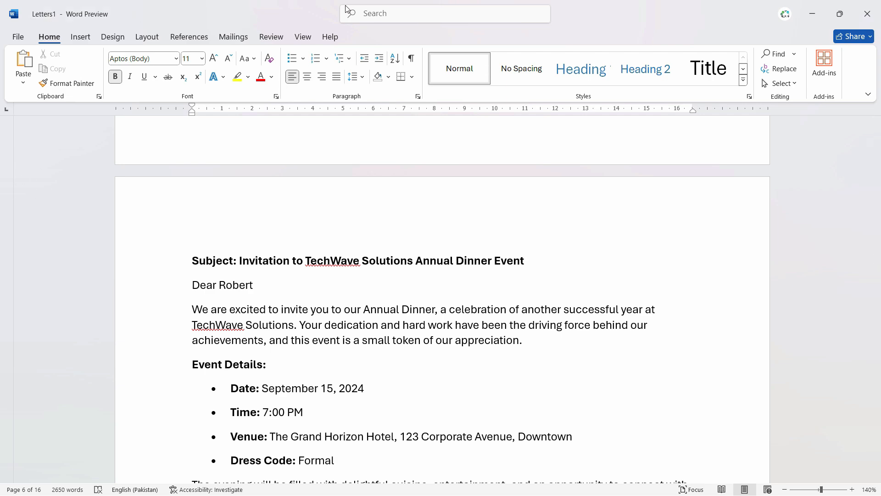
click(867, 13)
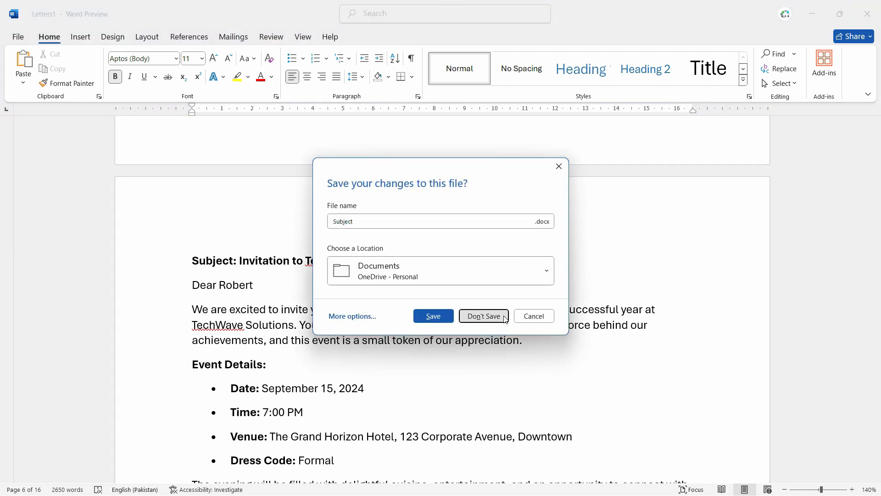
click(506, 320)
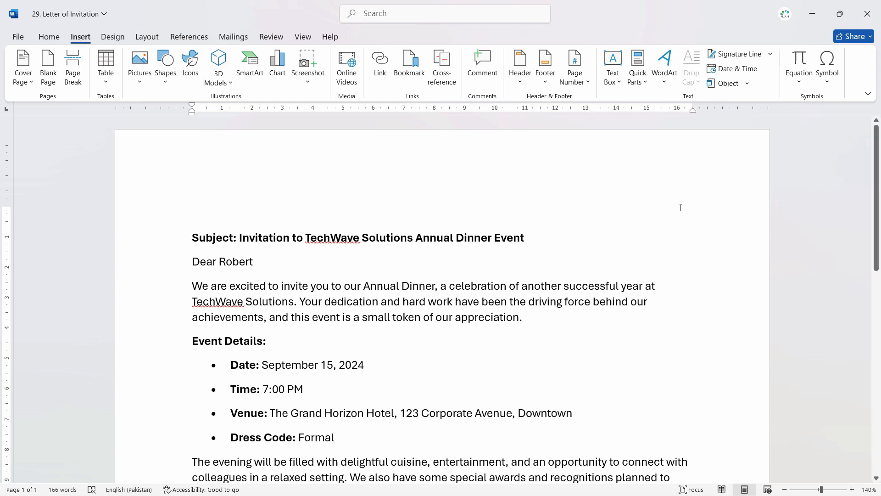
Insert a Date field in the dd/MM/yy format above the subject line, with formatting preserved during updates.
click(644, 76)
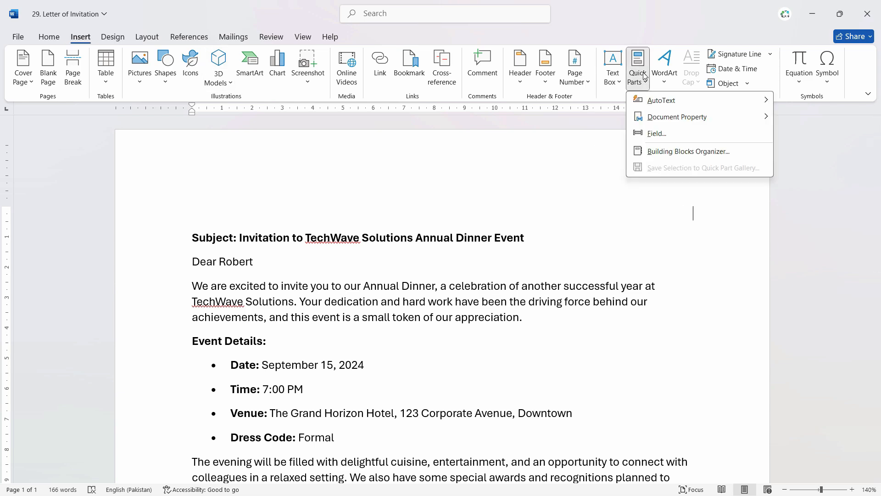
click(677, 140)
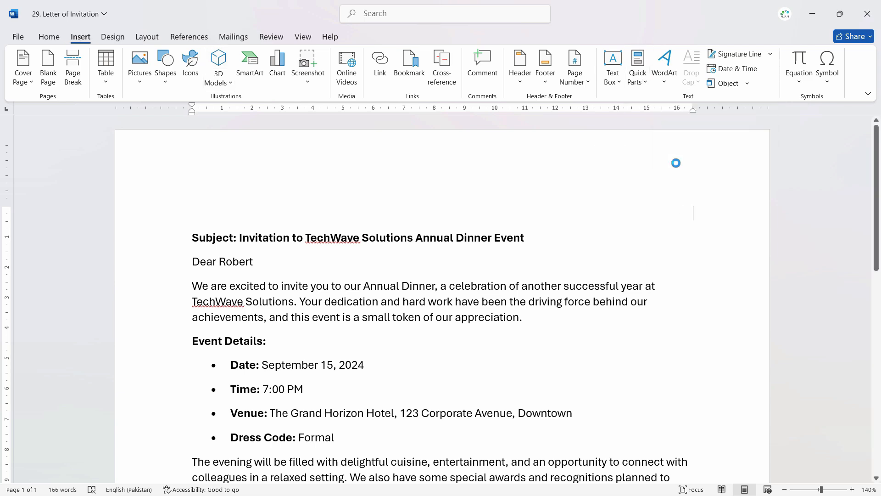
drag(329, 194, 326, 215)
click(250, 244)
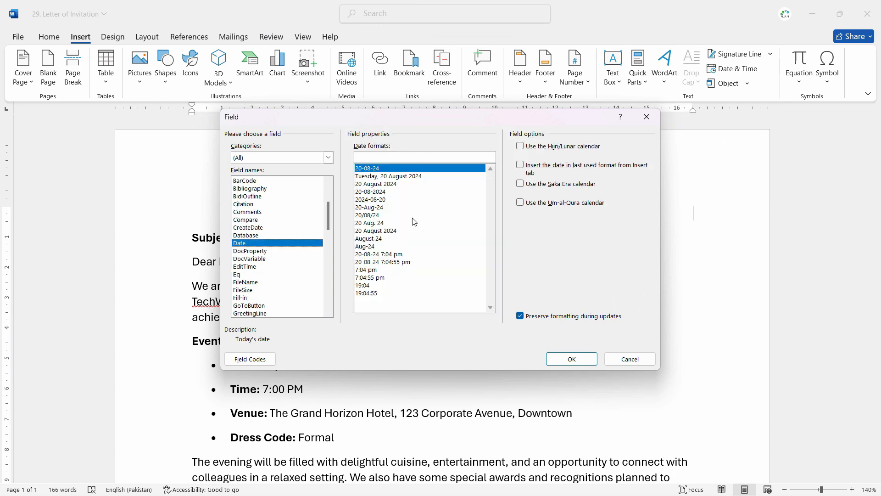
click(389, 177)
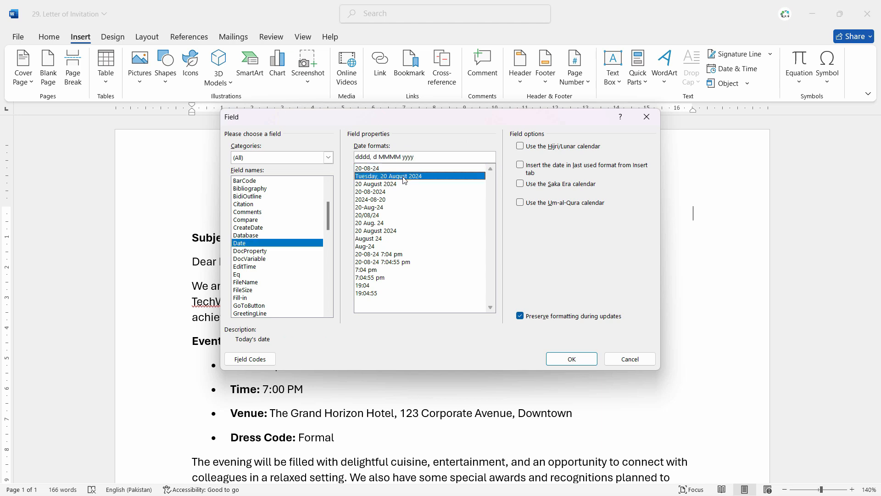
click(370, 216)
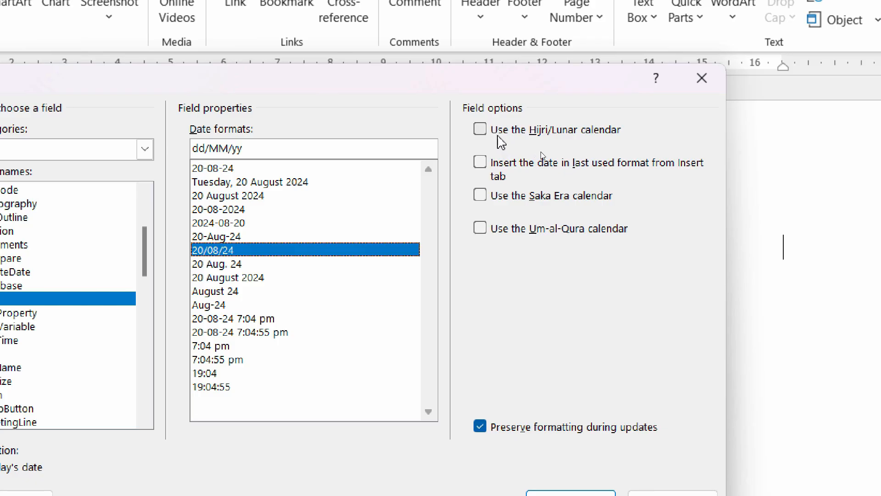
click(571, 131)
click(571, 131)
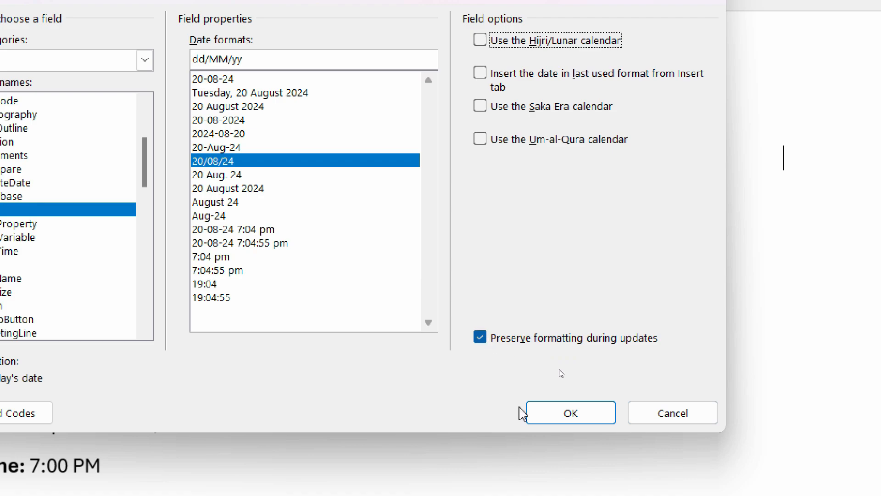
click(564, 420)
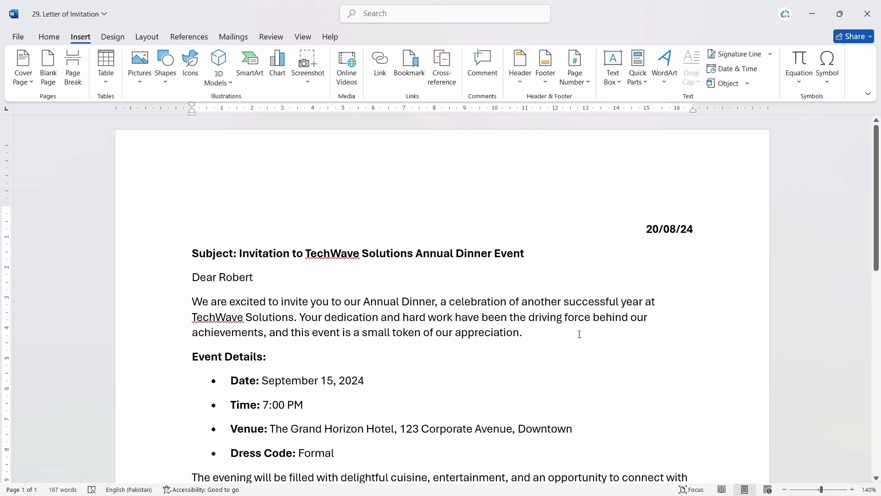
Update the date field above the subject line.
click(652, 234)
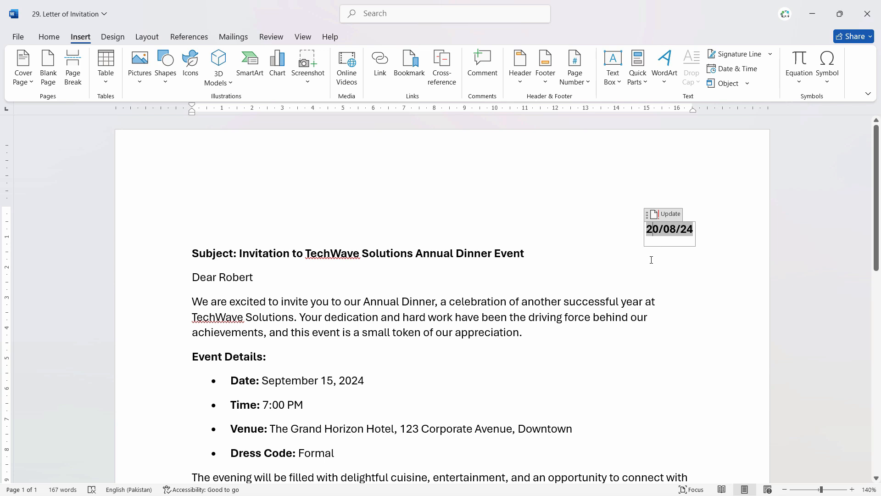
click(685, 255)
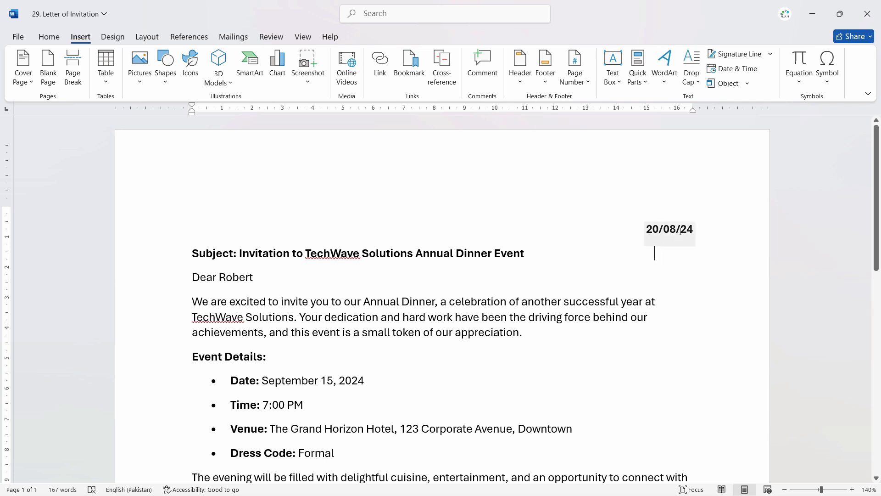
click(681, 230)
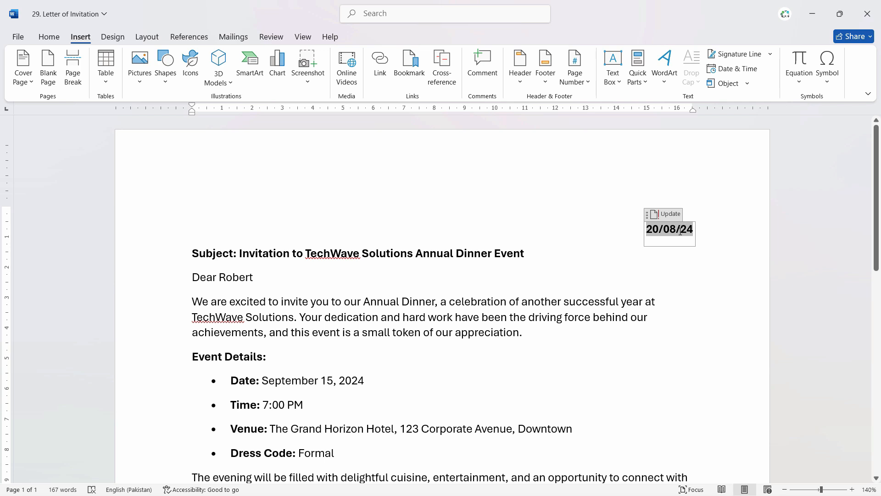
click(673, 215)
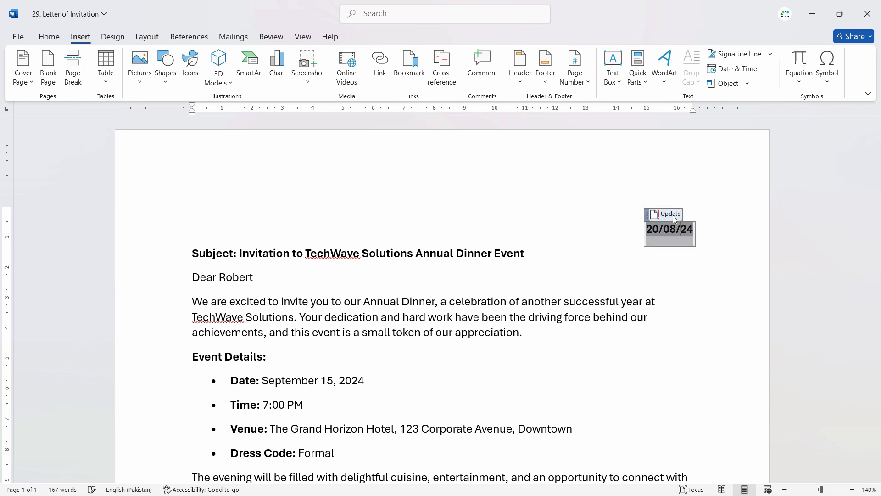
click(678, 249)
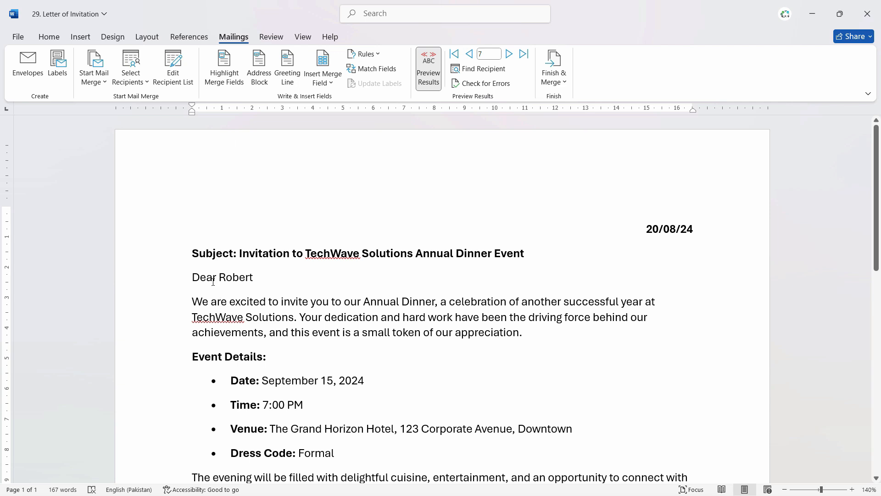
Delete the word "Dear" from the salutation and add some space ahead of the first-name merge field.
drag(216, 278, 192, 278)
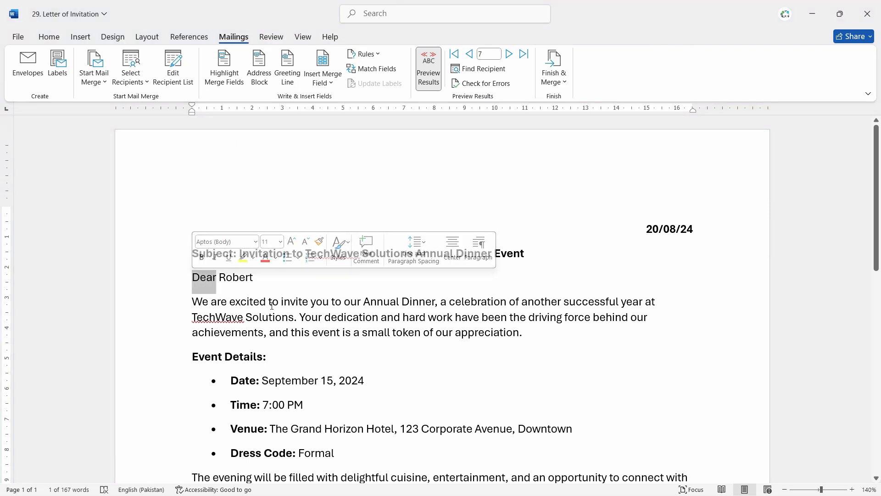
key(Delete)
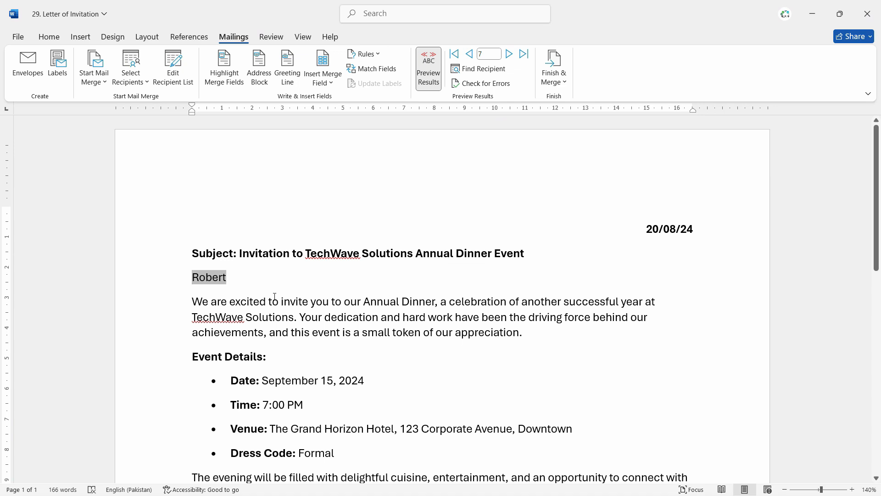
click(199, 278)
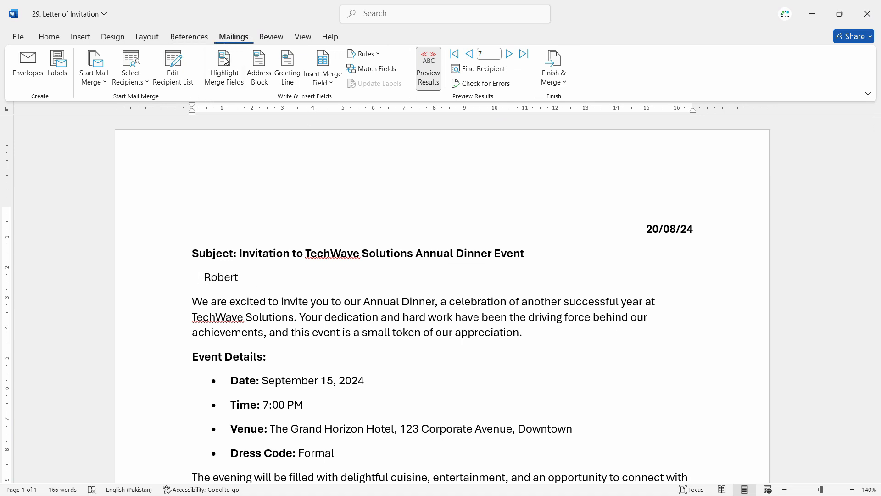
Insert a greeting line with "Dear", the full name and a comma, and delete the leftover first-name field after it.
click(291, 83)
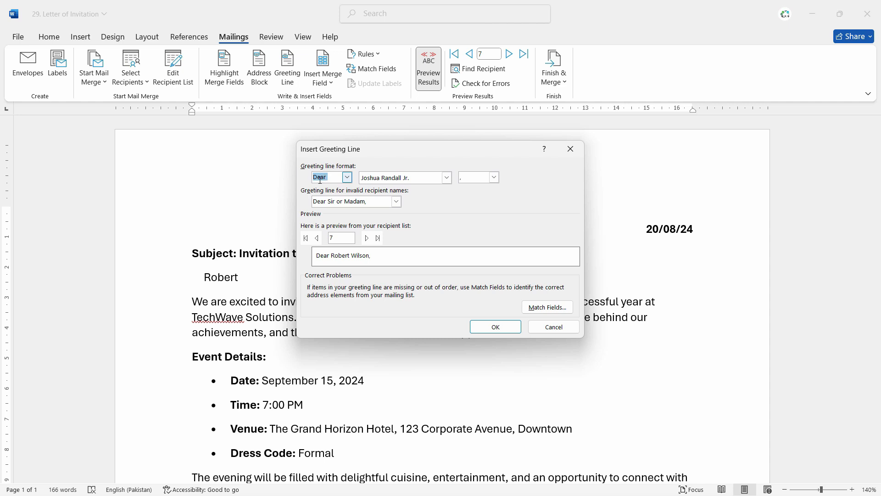
click(347, 178)
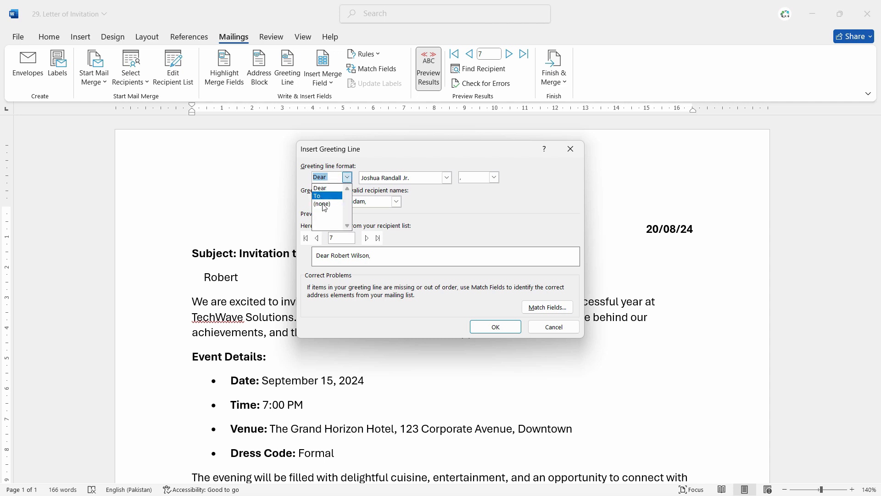
click(348, 178)
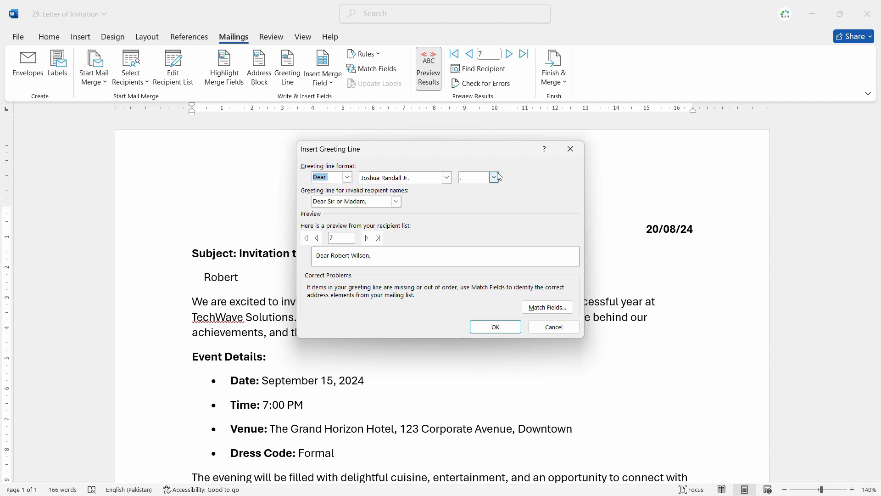
click(471, 178)
click(333, 202)
click(496, 327)
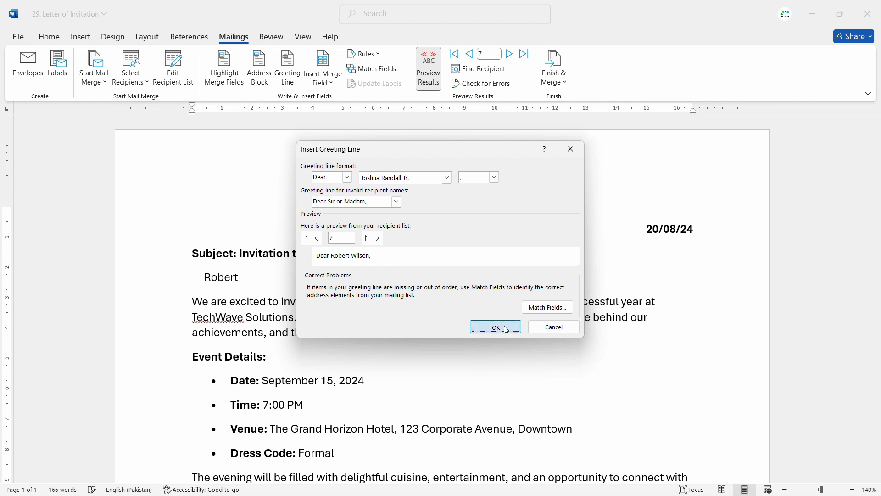
drag(341, 277, 303, 278)
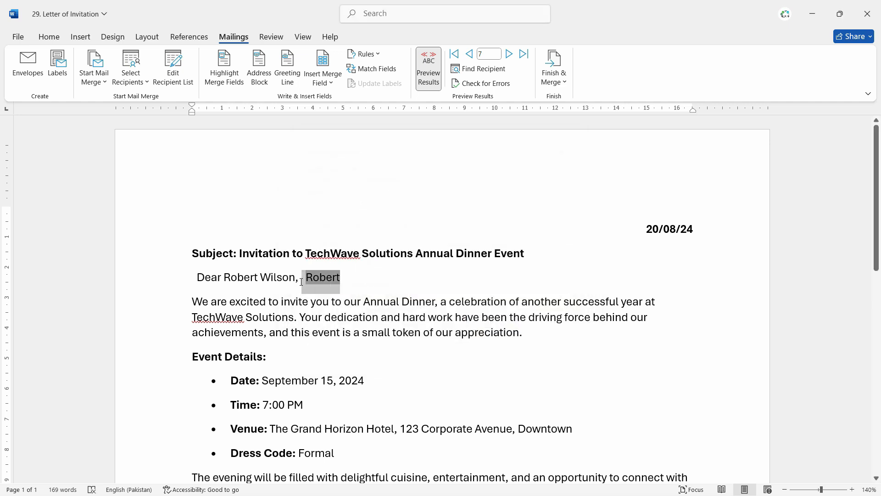
key(BackSpace)
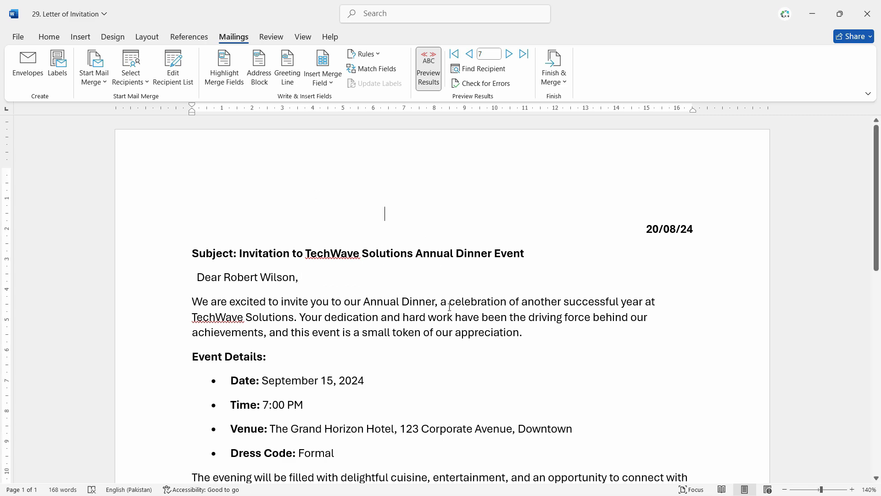
Move the greeting line down one line and place the insertion point on the empty line above it.
scroll(358, 265, down, 2)
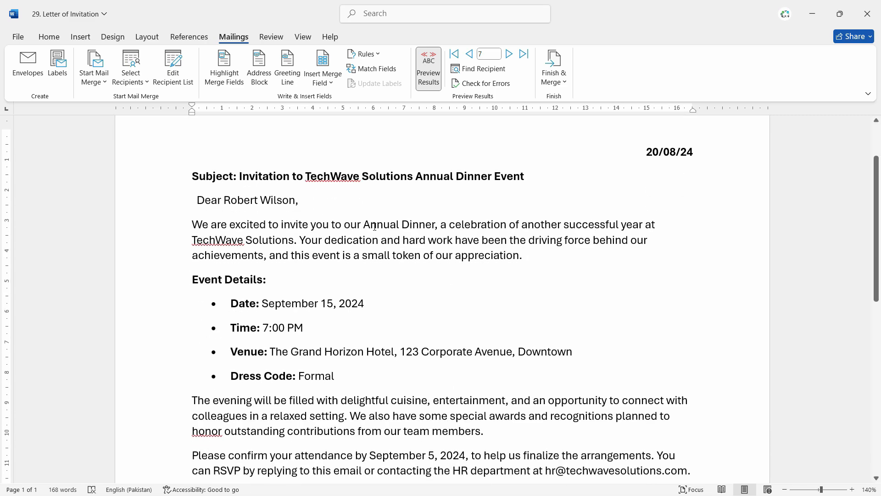
click(204, 206)
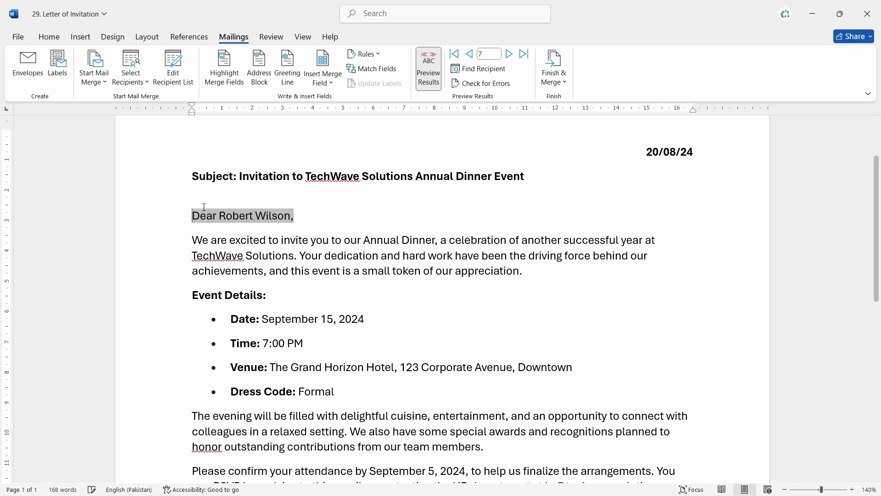
click(206, 201)
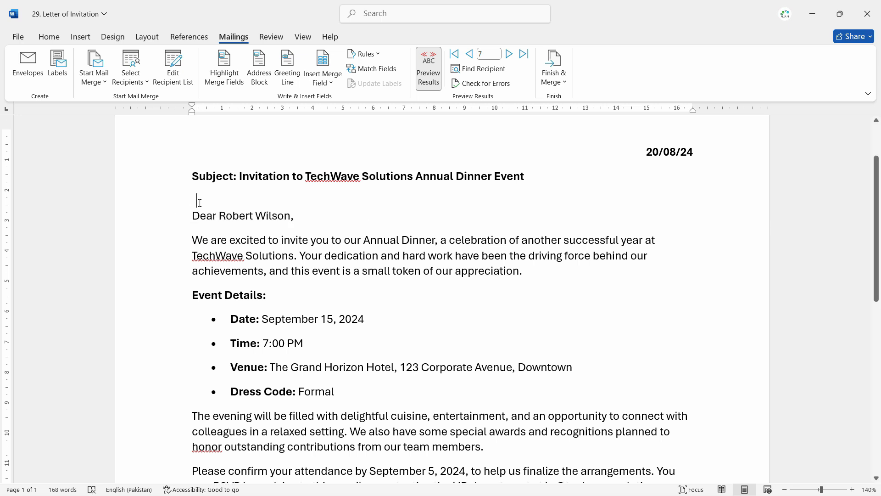
Insert an address block with postal address and the short first name, middle initial, last name and suffix format, and delete the greeting line below it.
click(259, 74)
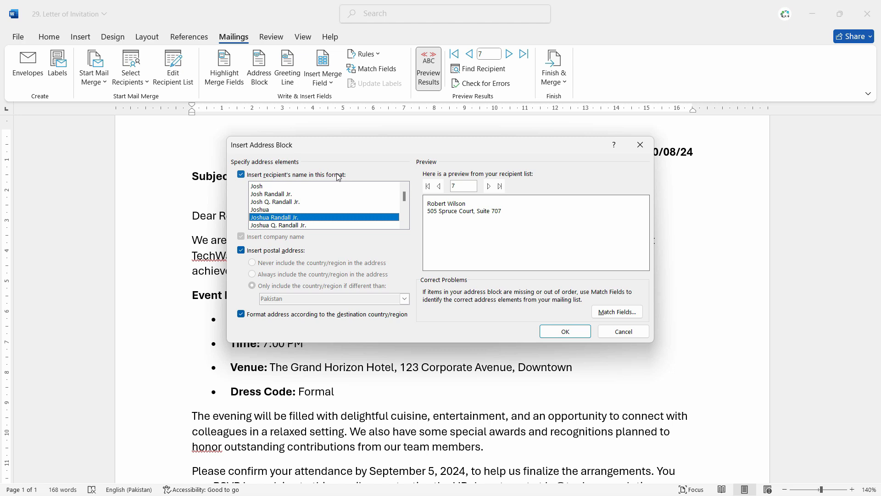
click(279, 225)
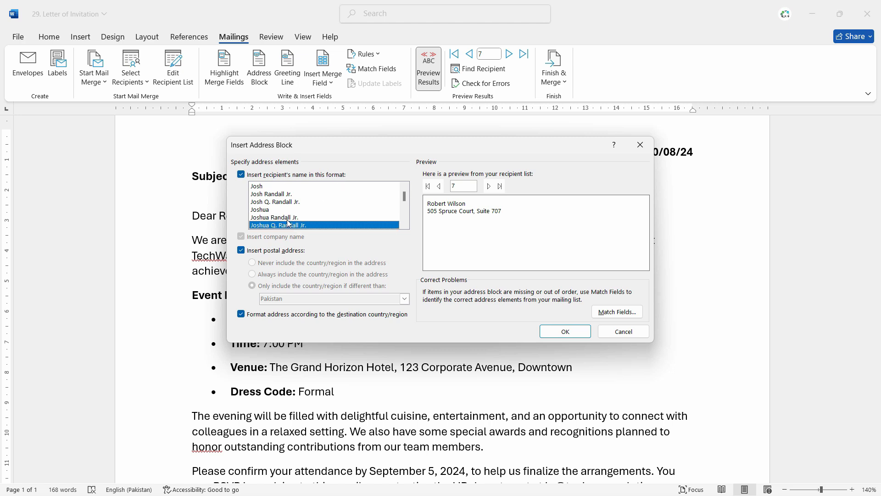
scroll(287, 221, down, 3)
click(290, 210)
click(285, 217)
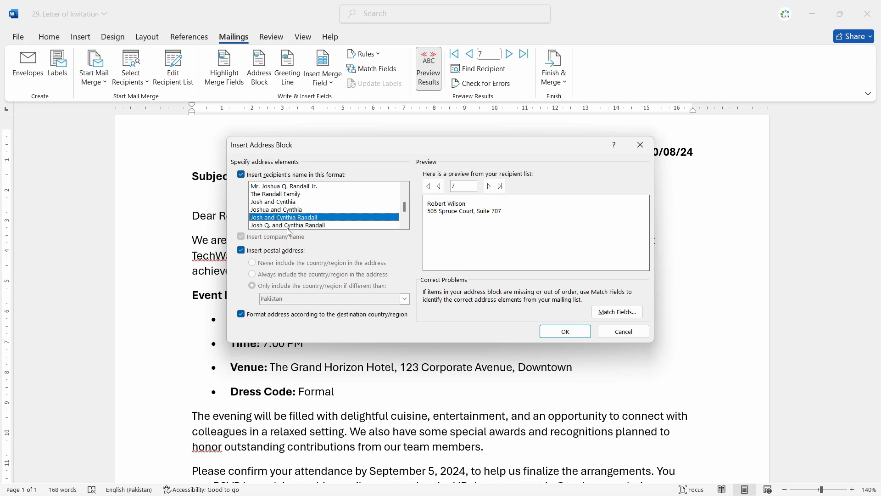
click(294, 210)
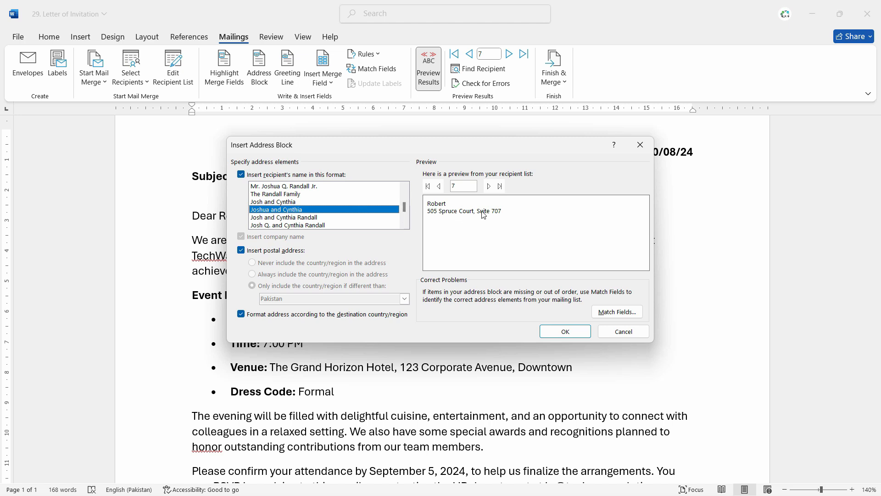
click(292, 202)
click(294, 217)
scroll(297, 226, up, 3)
click(293, 202)
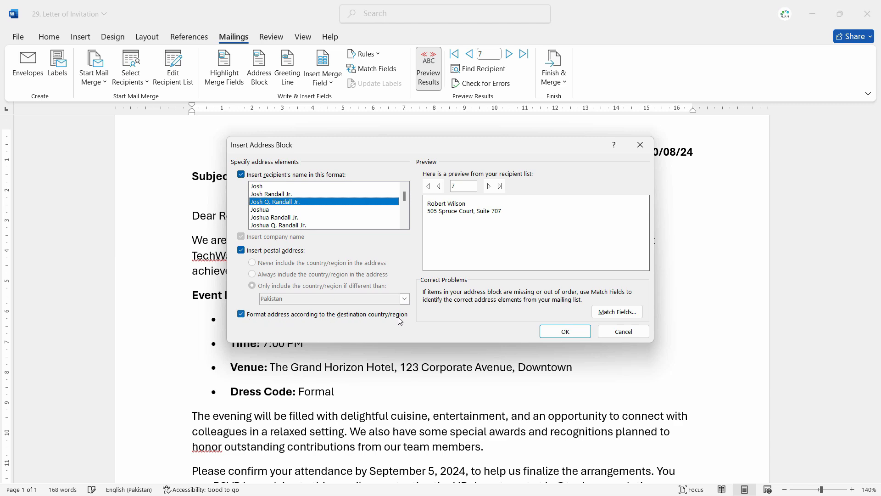
click(576, 336)
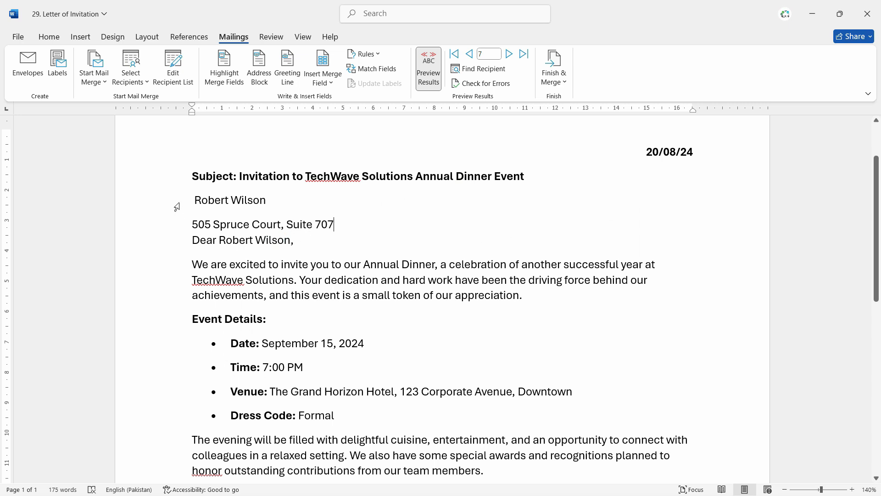
drag(319, 241, 192, 240)
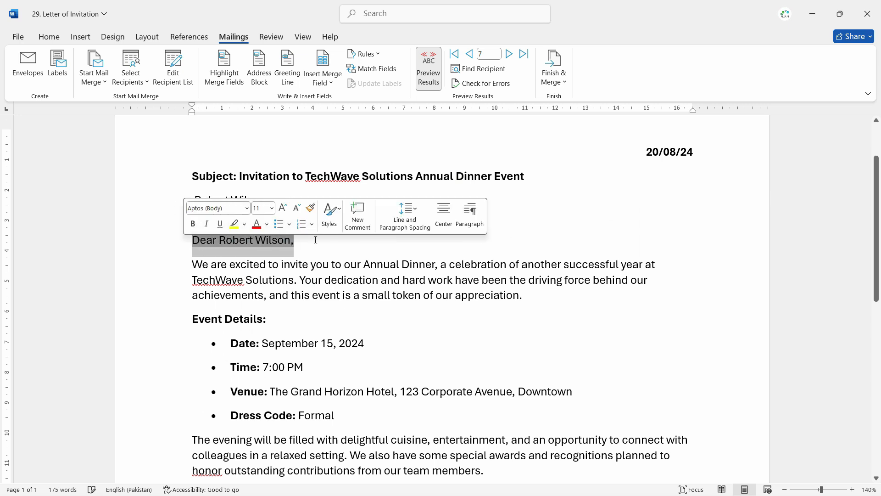
key(BackSpace)
Preview the letters forward to record 9 and switch to the Employee Details workbook in Excel to compare that recipient's address.
click(509, 54)
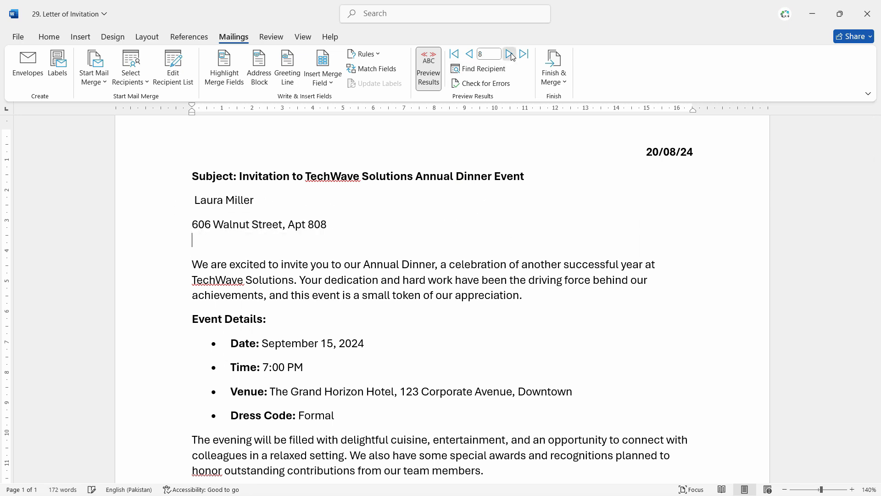
click(509, 55)
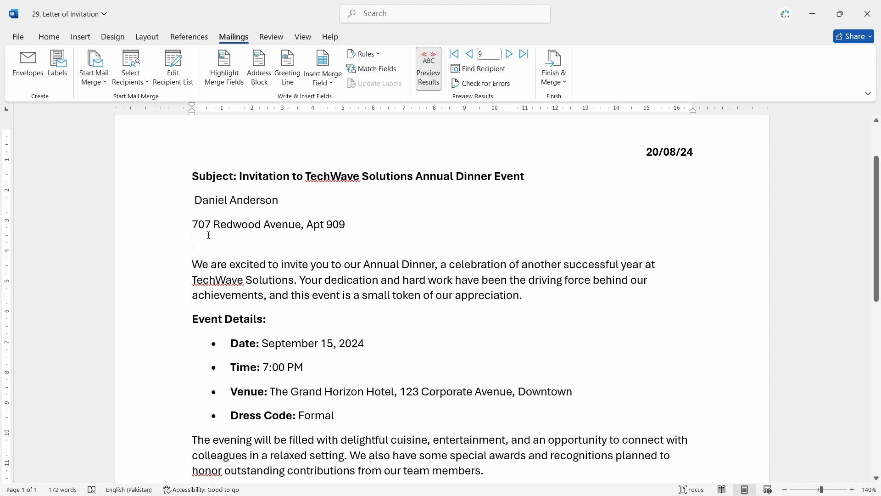
click(270, 225)
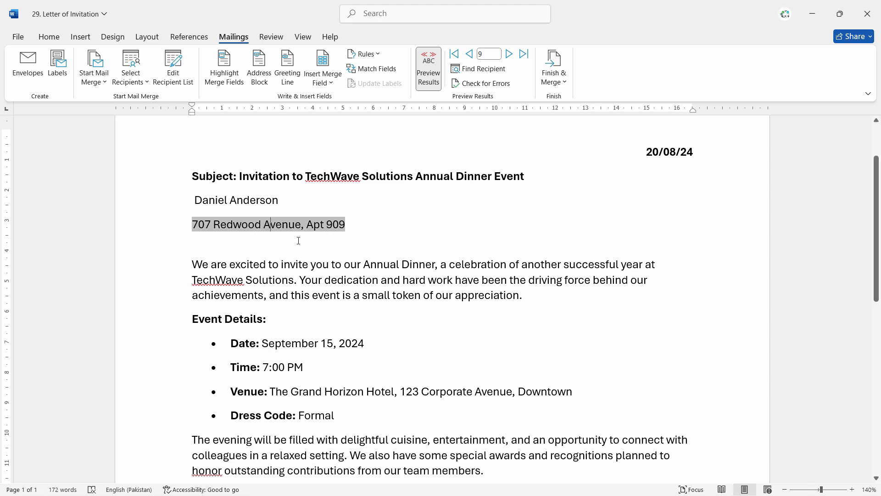
key(alt+Tab)
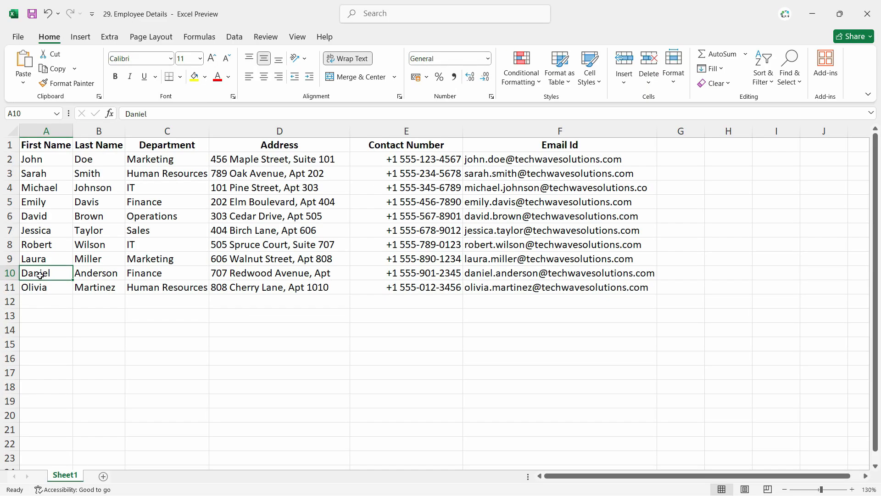
Compare the last name and address in row 10 of the Employee Details workbook with the previewed letter, and view the available merge fields.
click(104, 273)
key(alt+Tab)
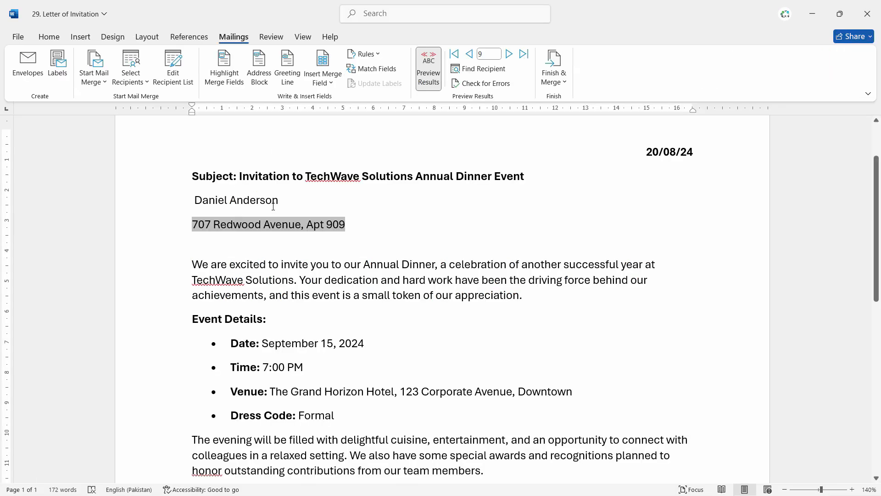
key(alt+Tab)
click(257, 276)
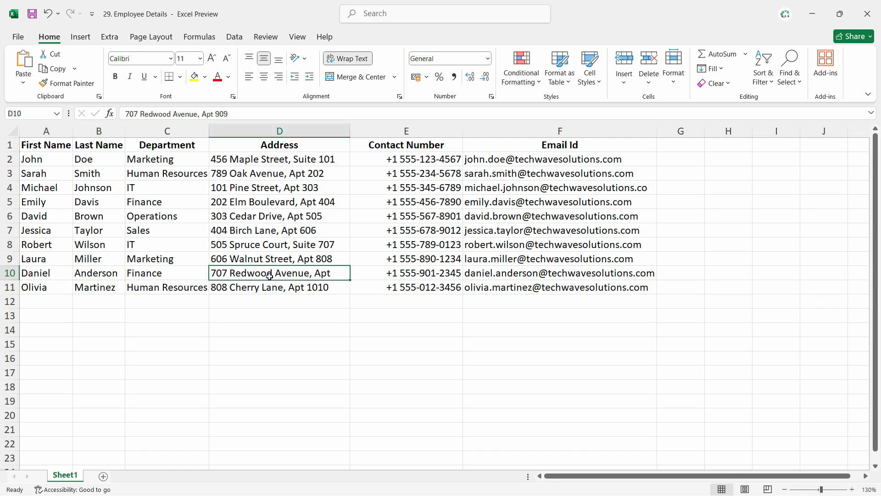
key(alt+Tab)
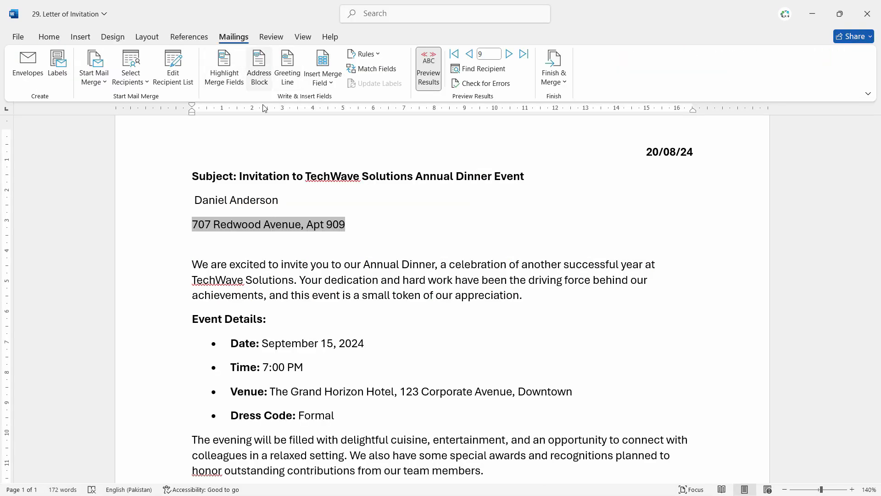
click(358, 225)
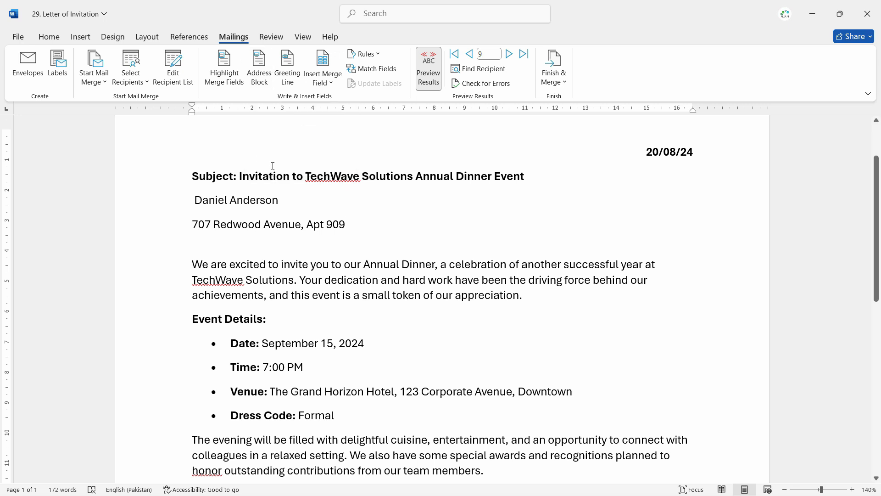
click(328, 86)
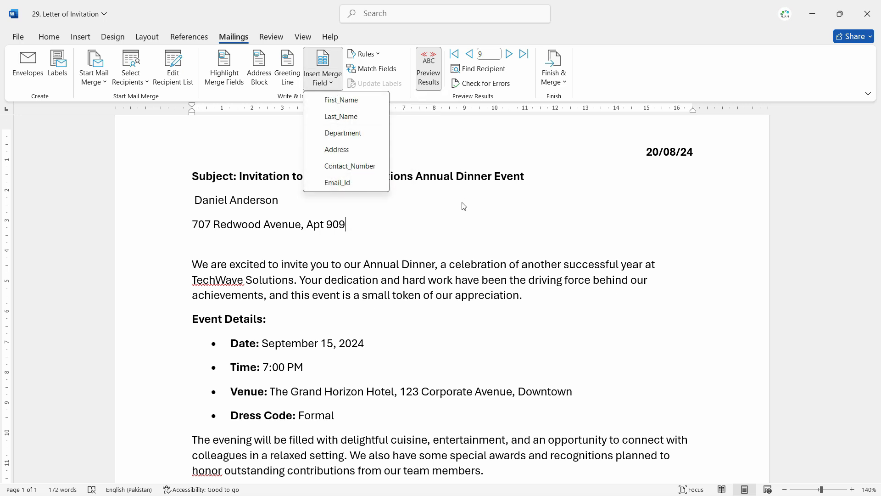
click(495, 289)
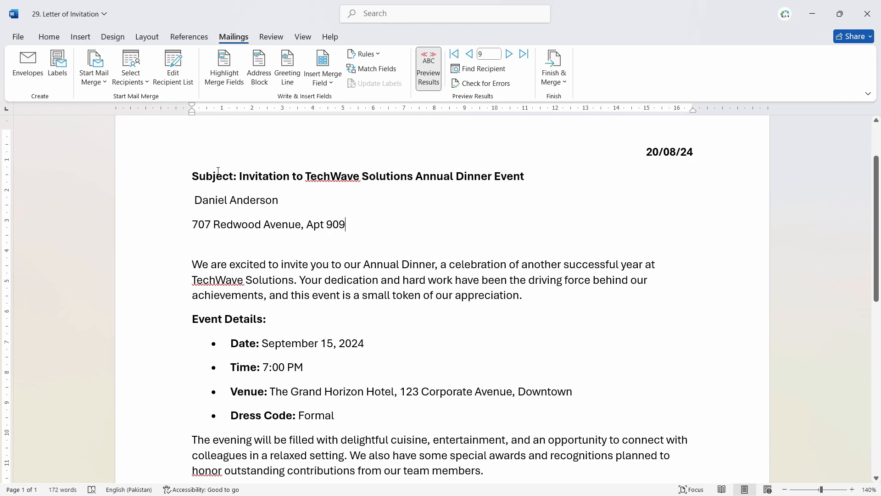
Exclude the six blank entries that follow the real records from the mail merge recipient list.
click(180, 77)
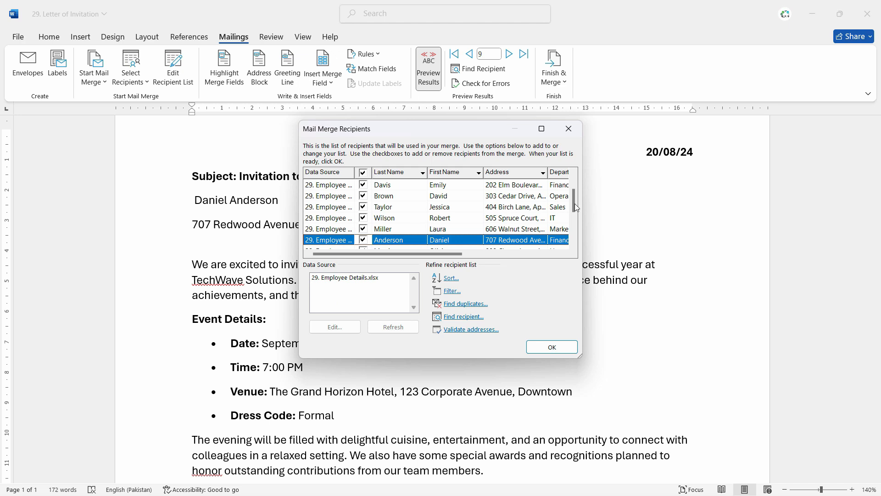
drag(575, 203, 575, 234)
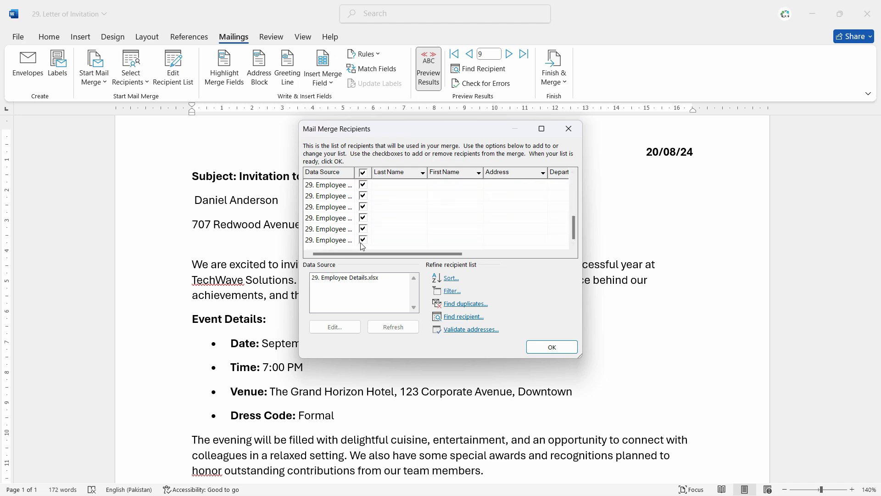
click(364, 240)
click(363, 229)
click(363, 218)
click(363, 206)
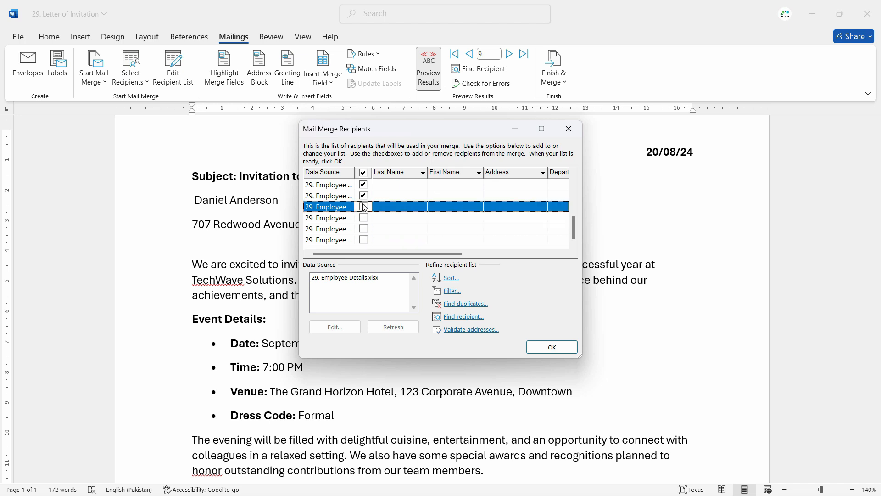
click(363, 196)
click(363, 185)
scroll(369, 216, up, 1)
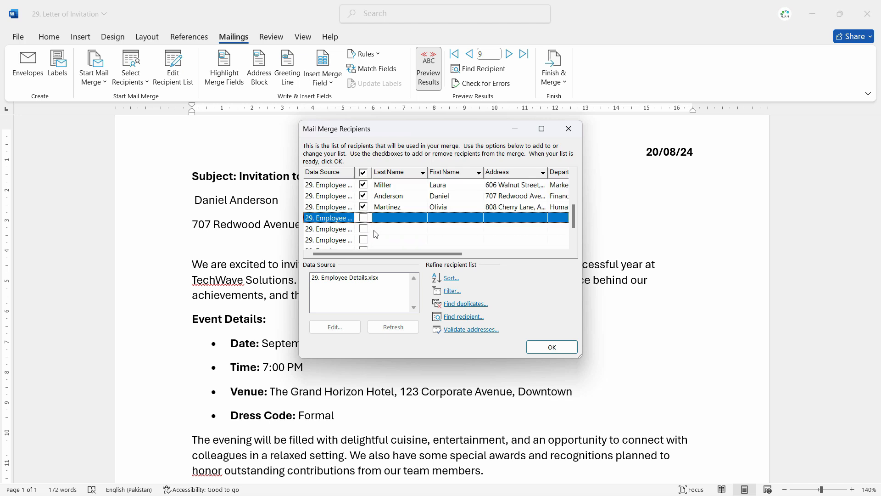
scroll(367, 225, up, 3)
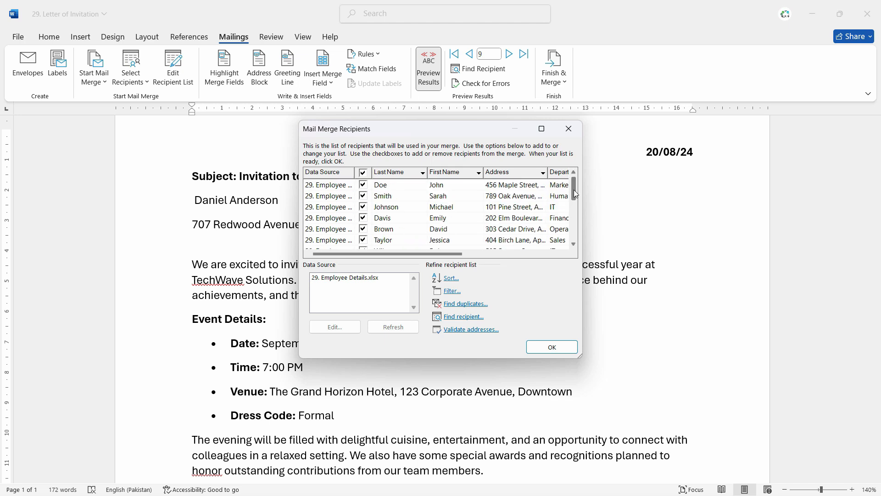
Exclude the fourth and sixth recipients from the merge, and preview the letters onward to record 9.
click(364, 219)
click(362, 241)
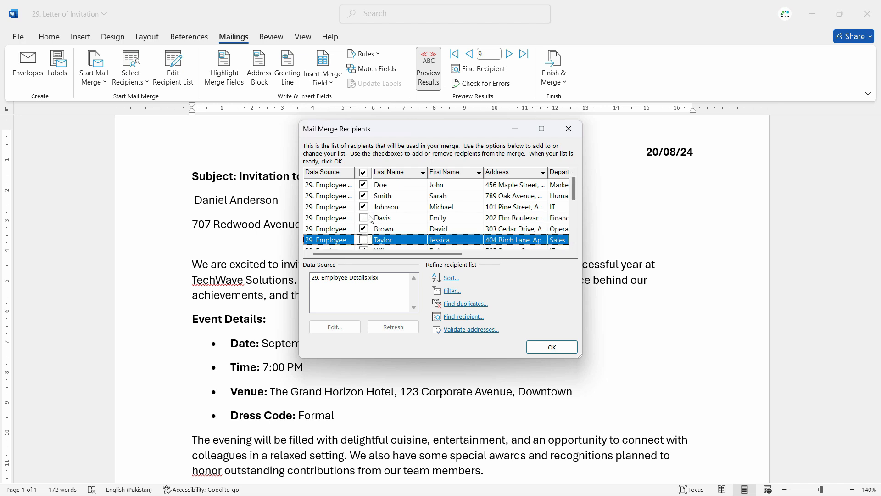
click(557, 348)
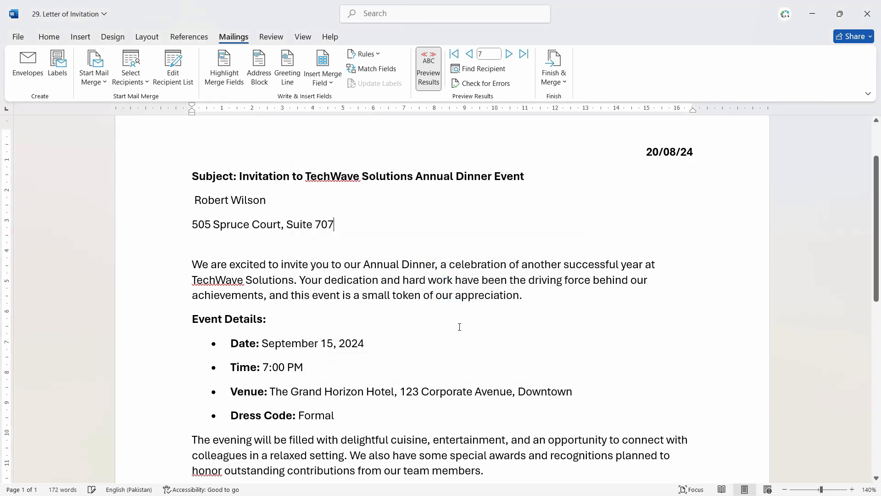
scroll(489, 277, down, 3)
scroll(515, 269, up, 5)
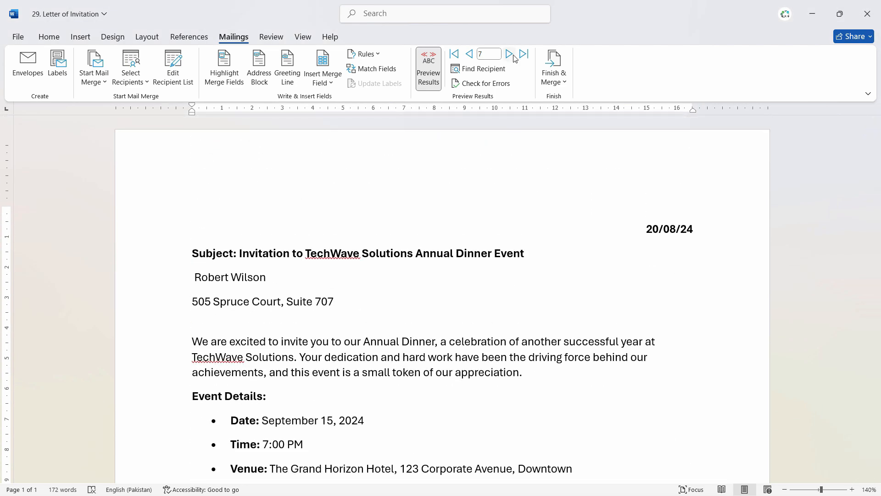
click(513, 55)
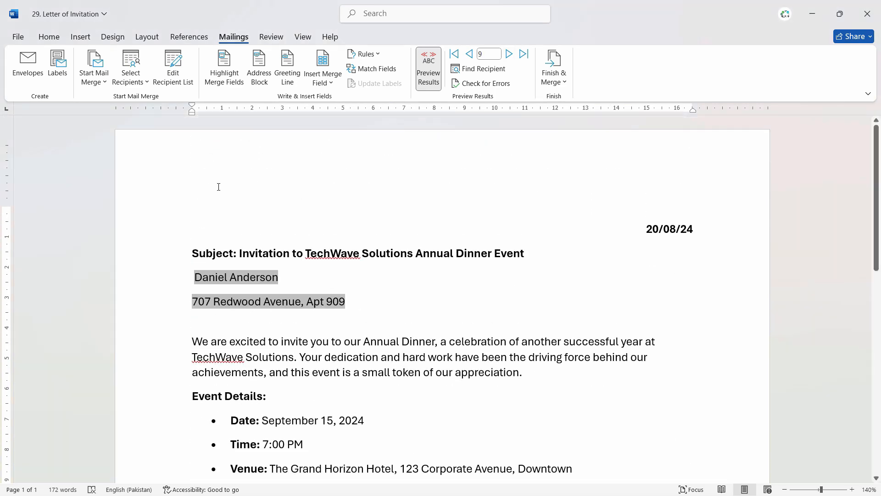
Sort the mail merge recipients by First Name and by Department, both ascending.
click(174, 70)
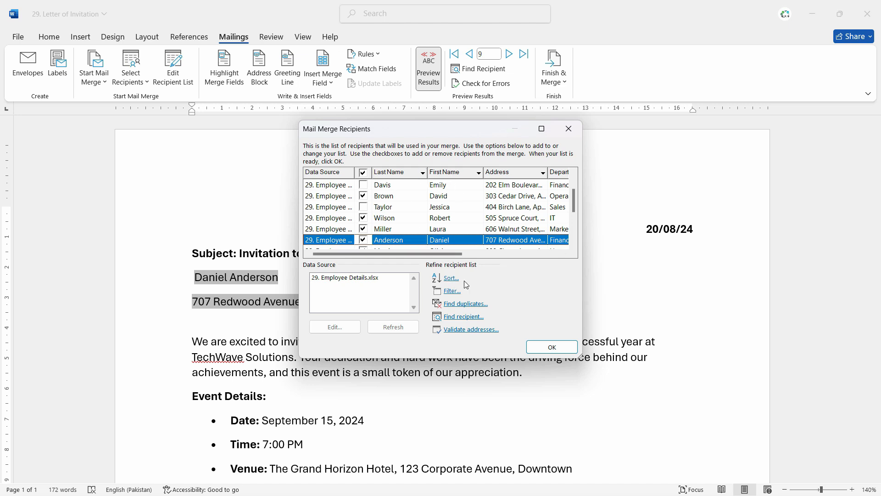
click(452, 278)
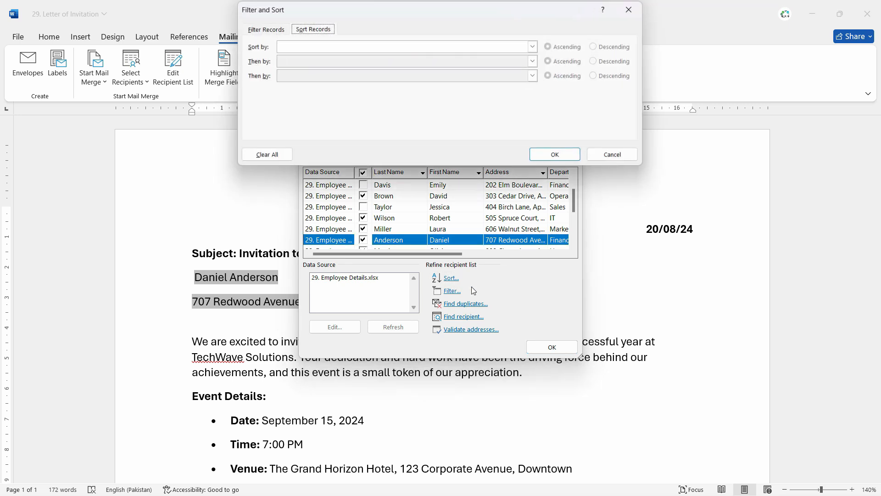
click(368, 51)
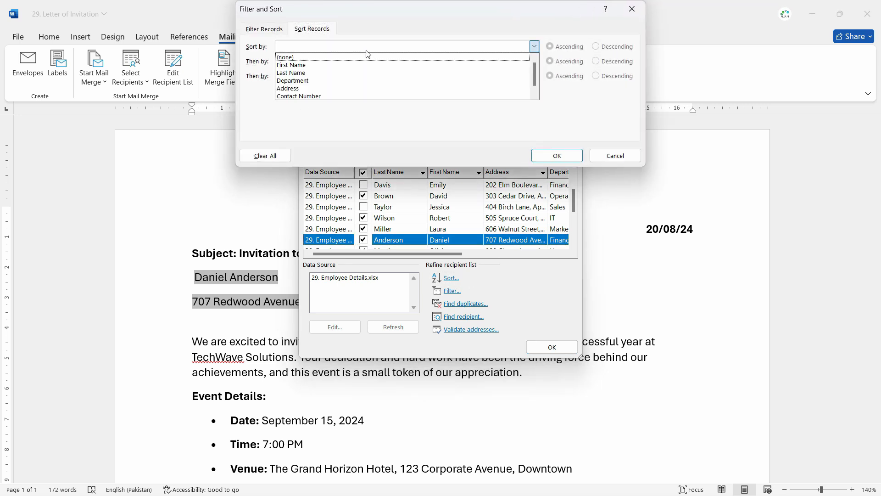
click(360, 65)
click(398, 61)
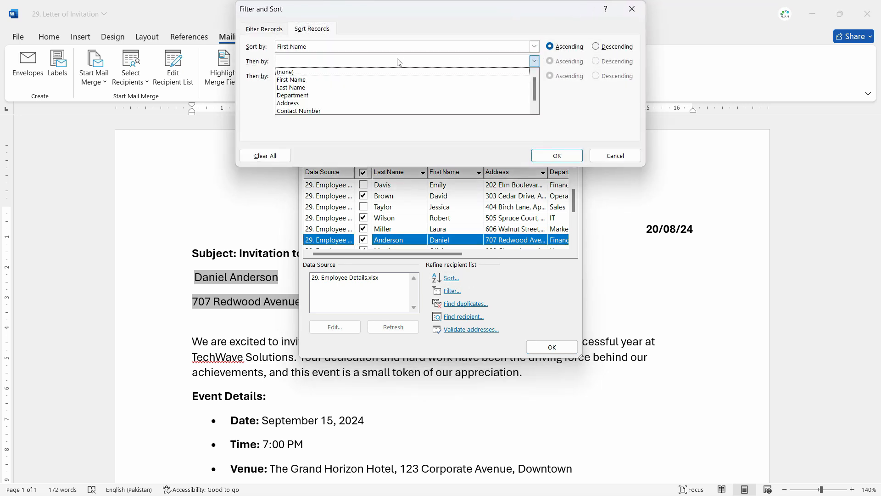
click(388, 96)
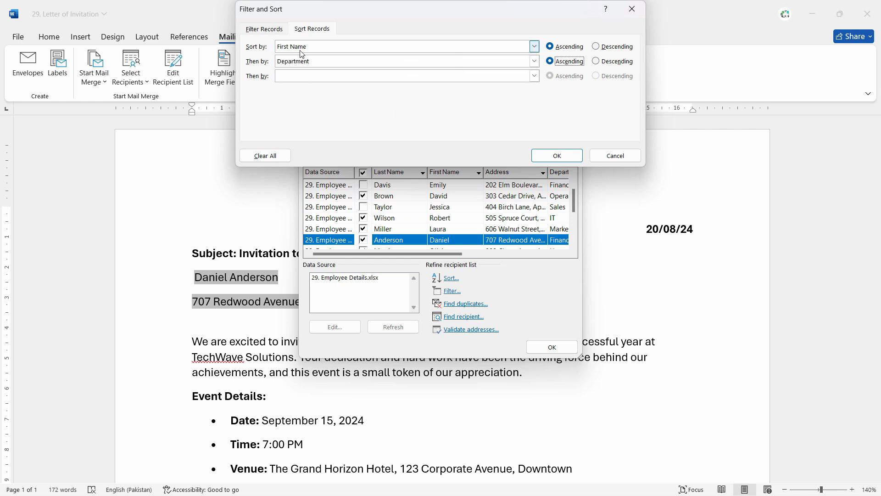
click(271, 30)
click(296, 28)
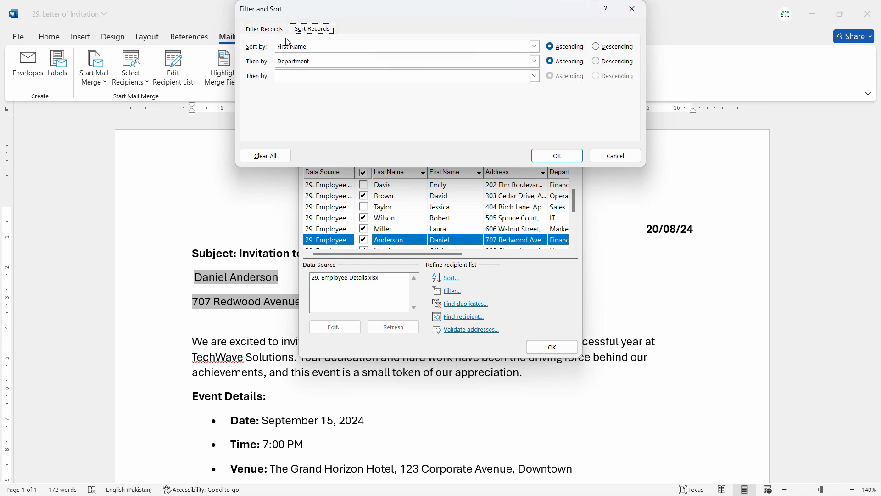
click(559, 156)
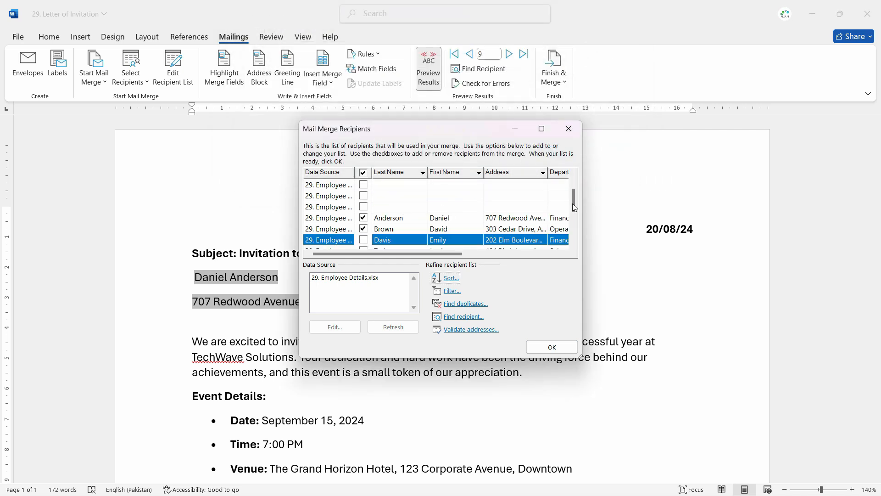
Find duplicates in the recipient list and exclude all six blank duplicate entries from the merge.
mouse_move(571, 203)
mouse_down()
mouse_move(571, 239)
mouse_move(571, 212)
mouse_up()
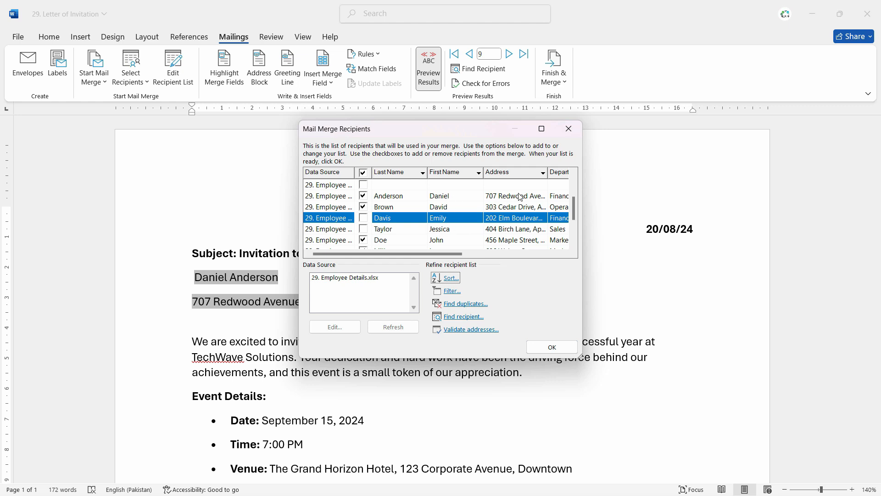
scroll(495, 232, up, 1)
scroll(495, 232, right, 2)
drag(439, 254, 400, 254)
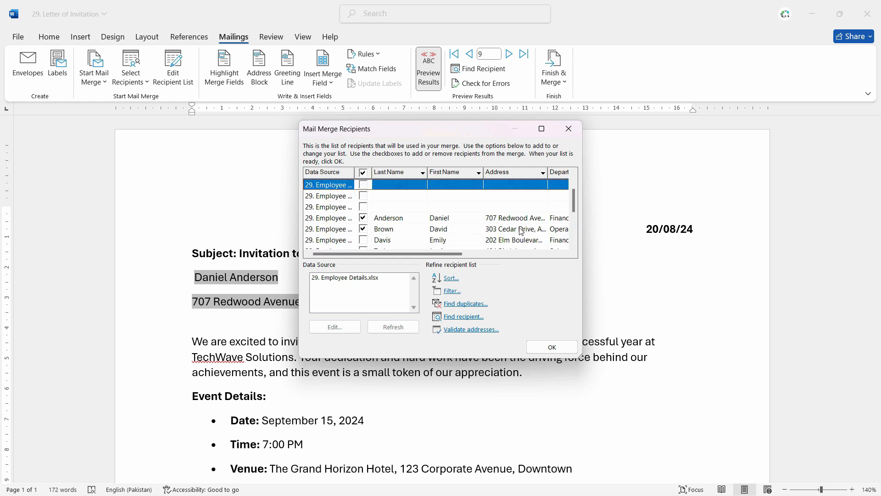
drag(574, 205, 561, 237)
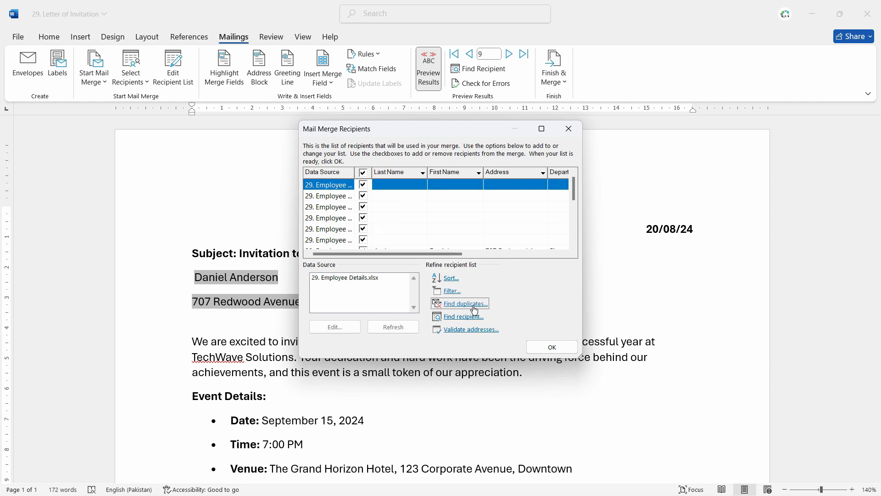
click(475, 310)
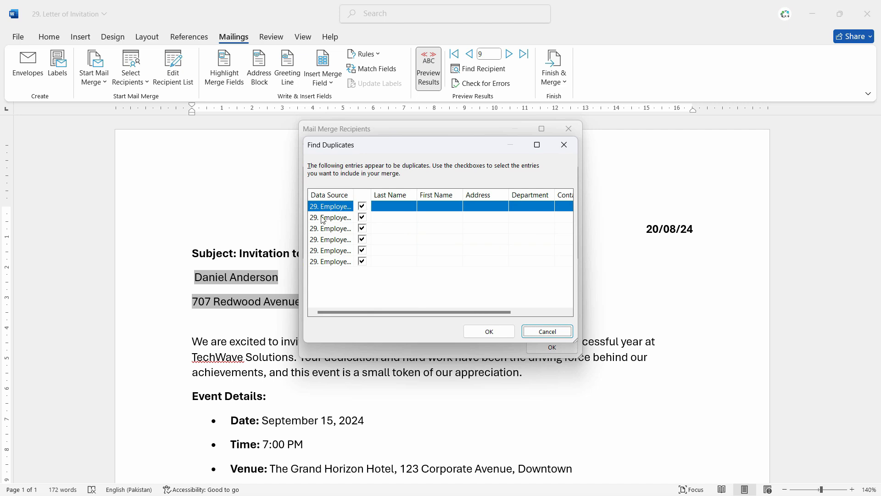
click(362, 206)
click(362, 217)
click(362, 228)
click(362, 239)
click(362, 250)
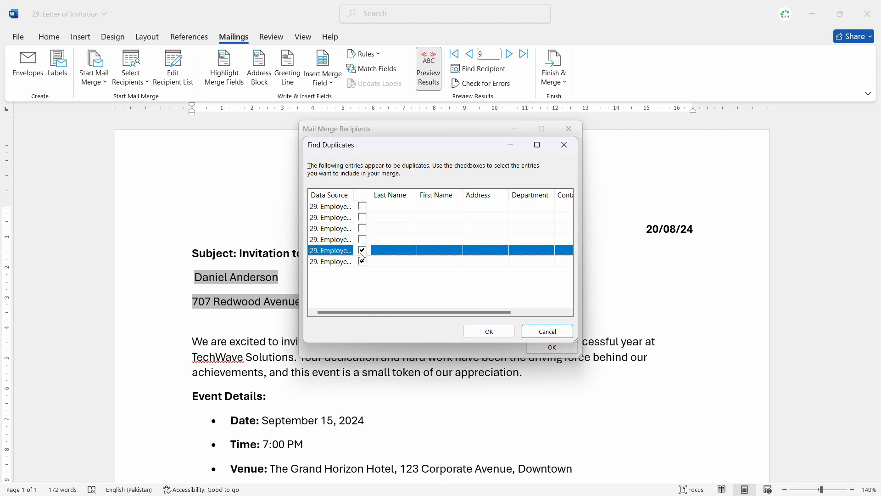
click(362, 262)
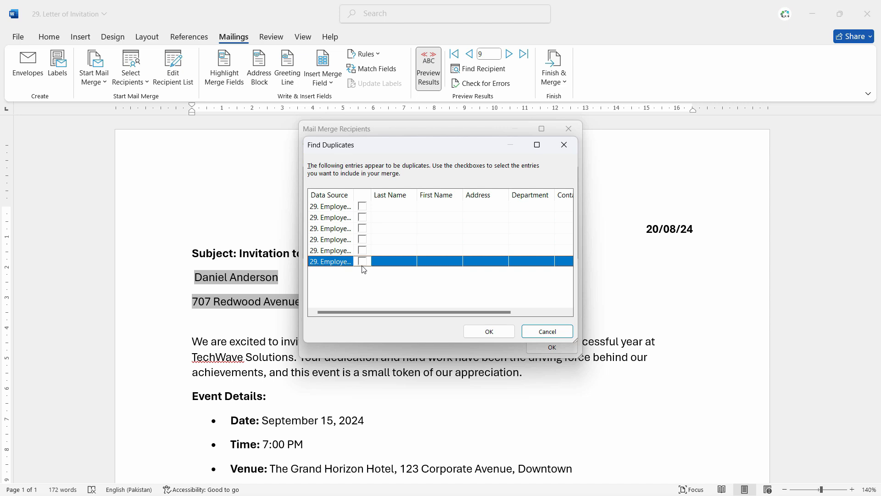
click(489, 331)
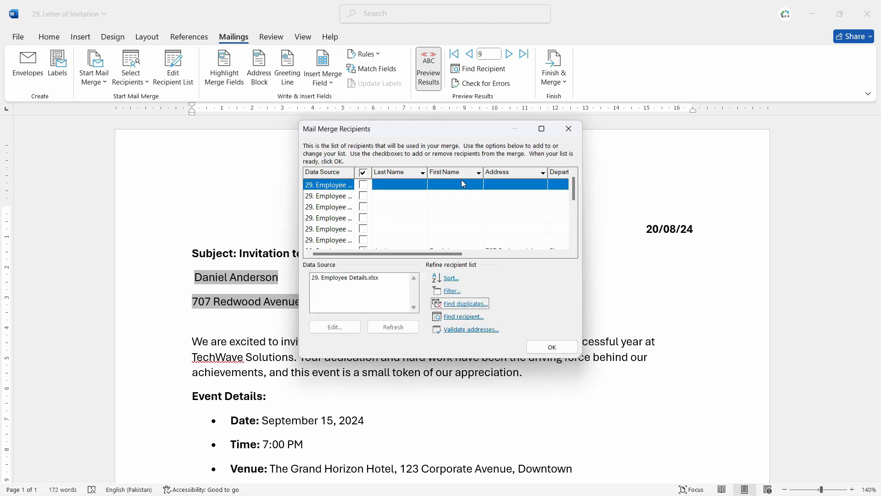
drag(576, 198, 573, 232)
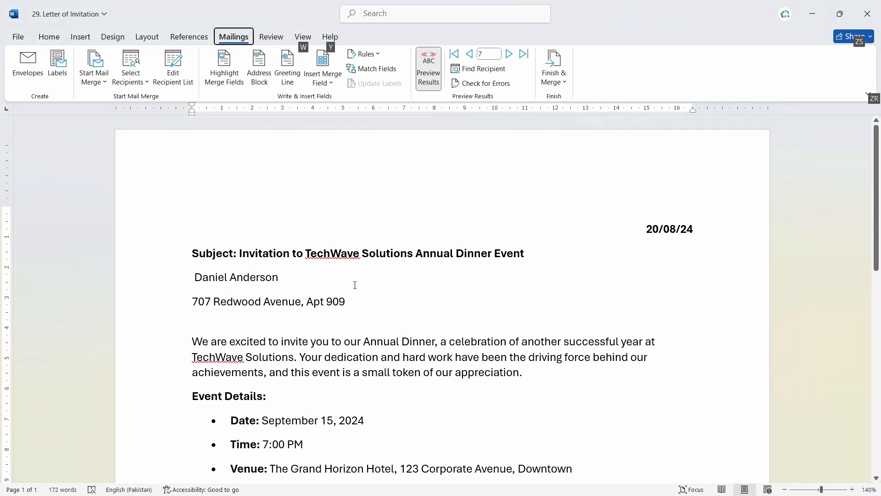
Switch to the Employee Details workbook in Excel and insert a column headed "Gender" between Last Name and Department.
key(alt+Tab)
click(101, 133)
right_click(102, 132)
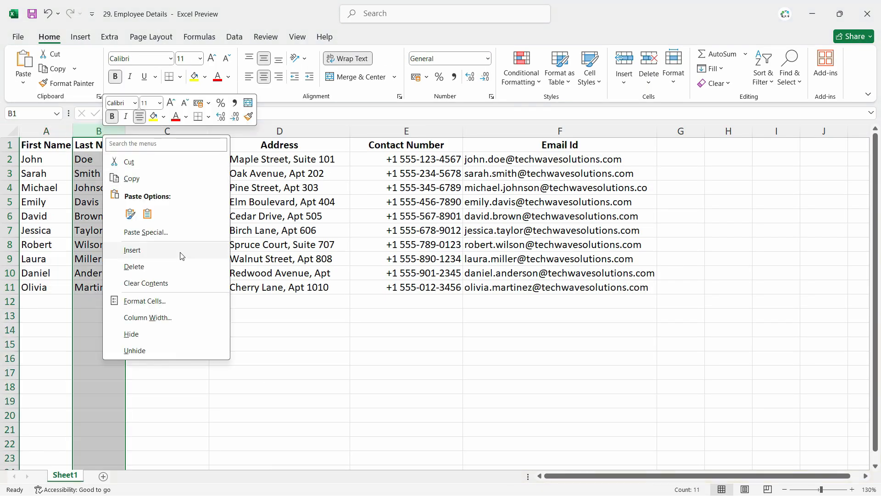
click(179, 249)
text(Gender)
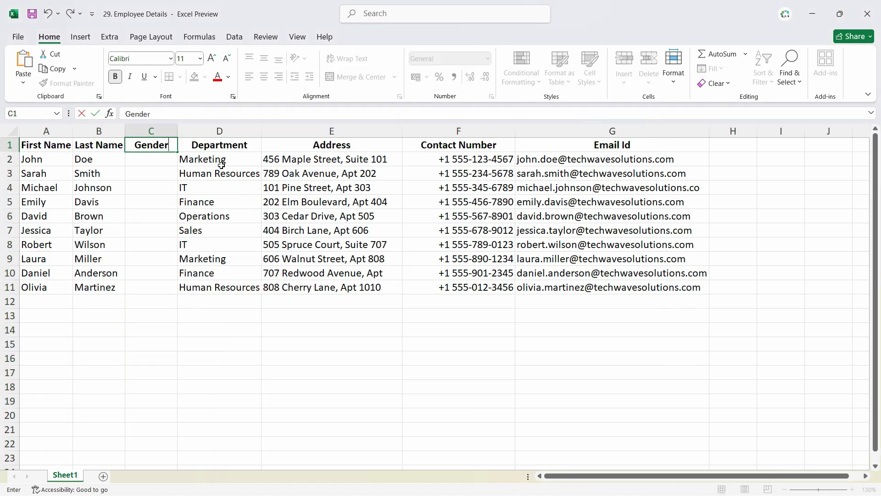
key(Return)
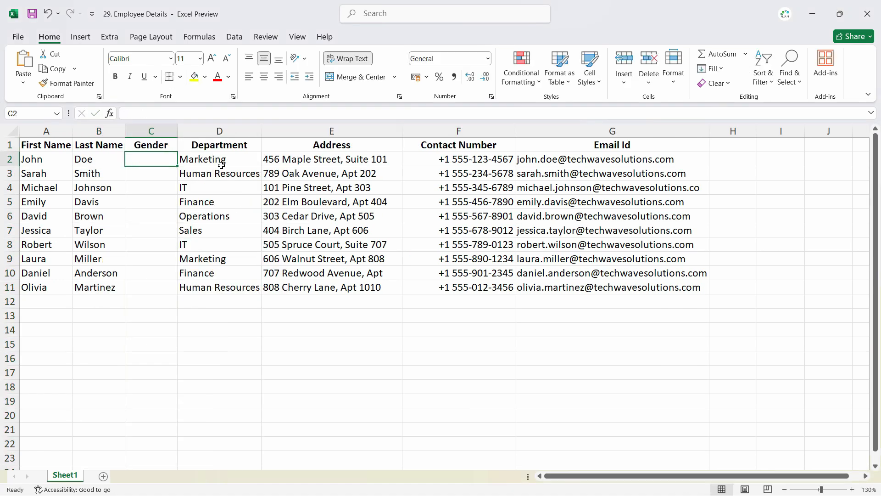
Fill the Gender column in rows 2 to 11 with alternating values, starting with Male in row 2 and Female in row 3.
text(Male Female Male Female Male Female Male Female Male Female)
click(147, 202)
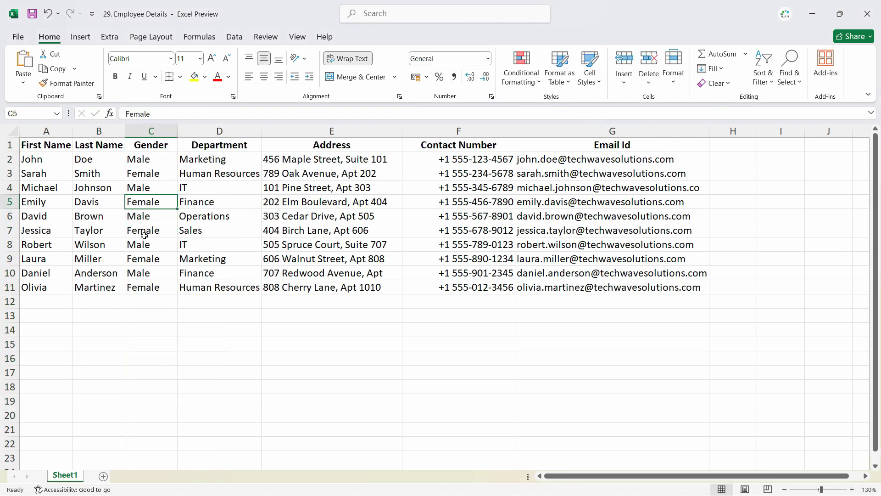
click(92, 160)
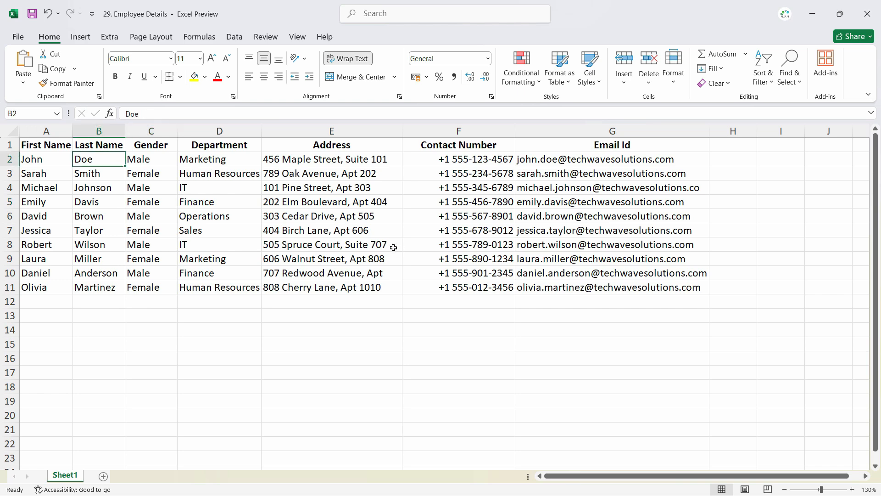
Switch to the invitation letter in Word, save and reopen it with the SQL query allowed, and list the available merge fields.
click(813, 14)
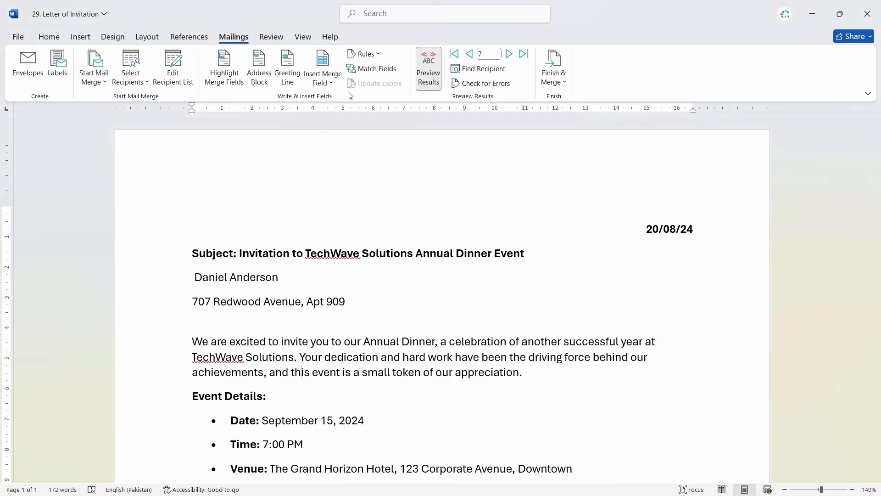
click(326, 81)
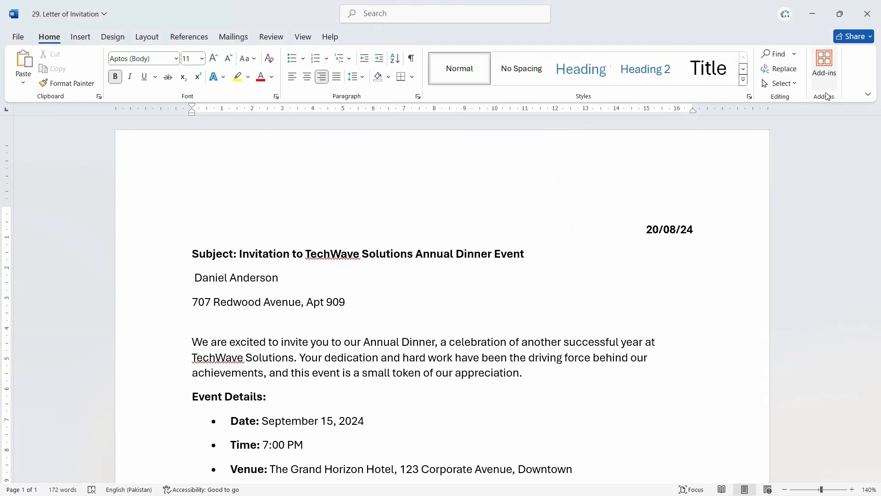
key(ctrl+s)
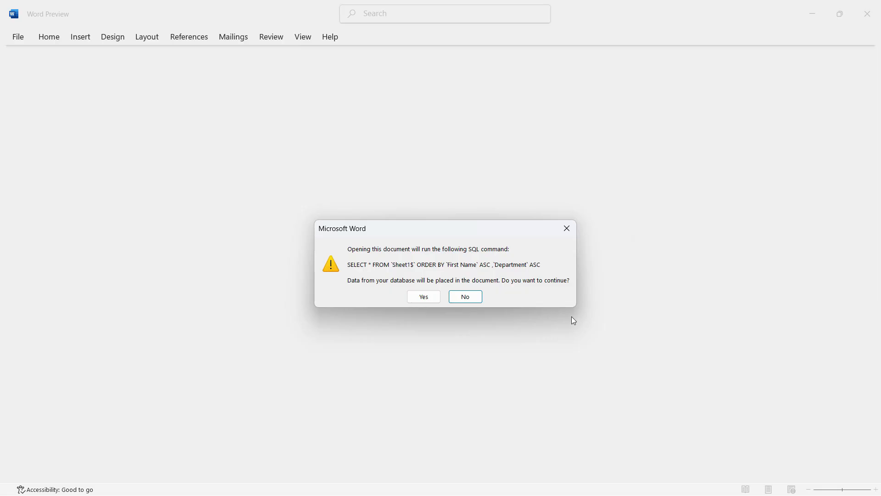
drag(493, 231, 521, 203)
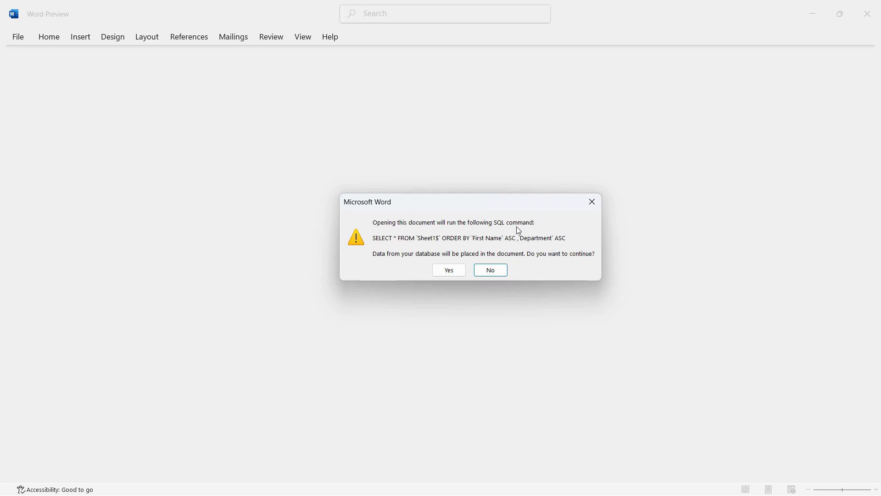
click(450, 271)
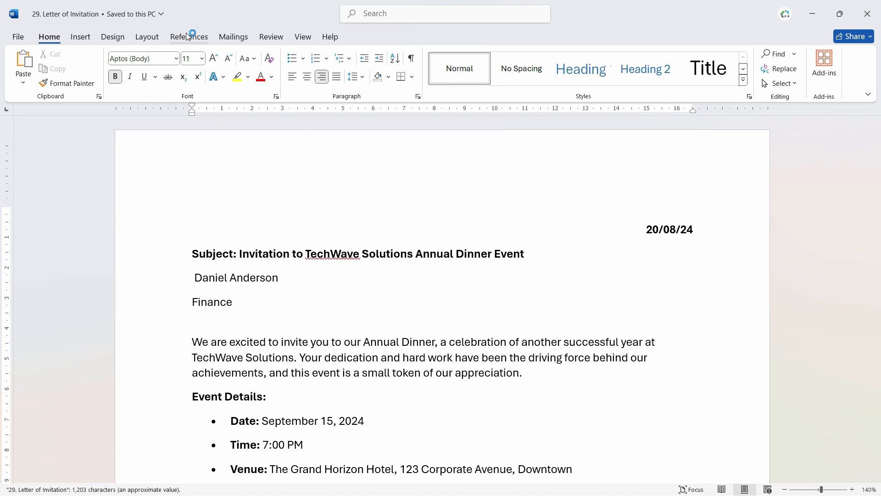
click(227, 36)
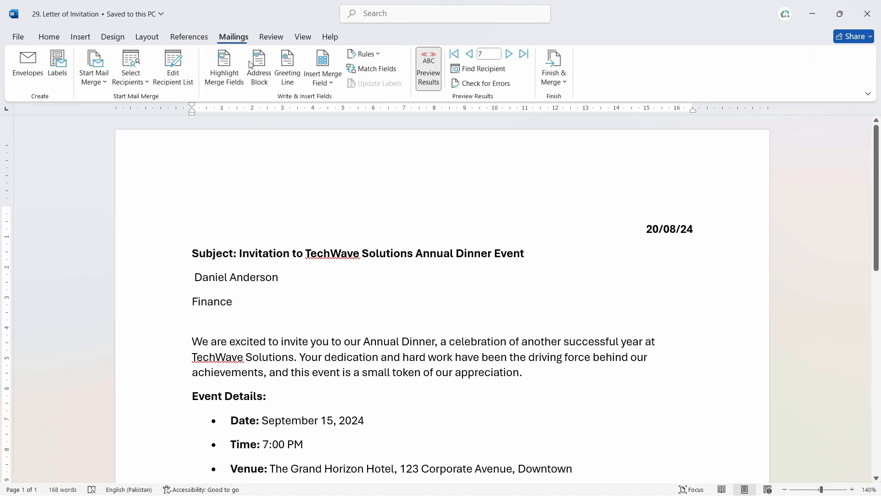
click(332, 82)
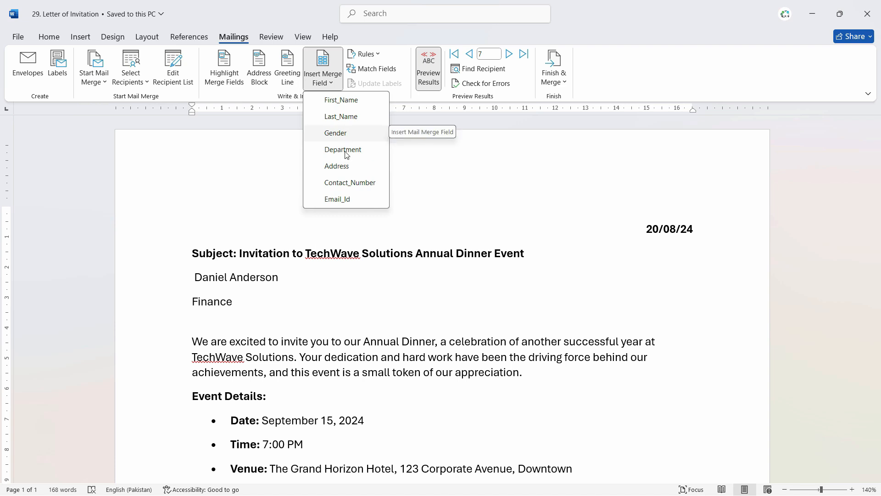
Insert an If...Then...Else rule before "We are excited" that inserts "Hi Sir," when Gender is equal to Male.
click(196, 340)
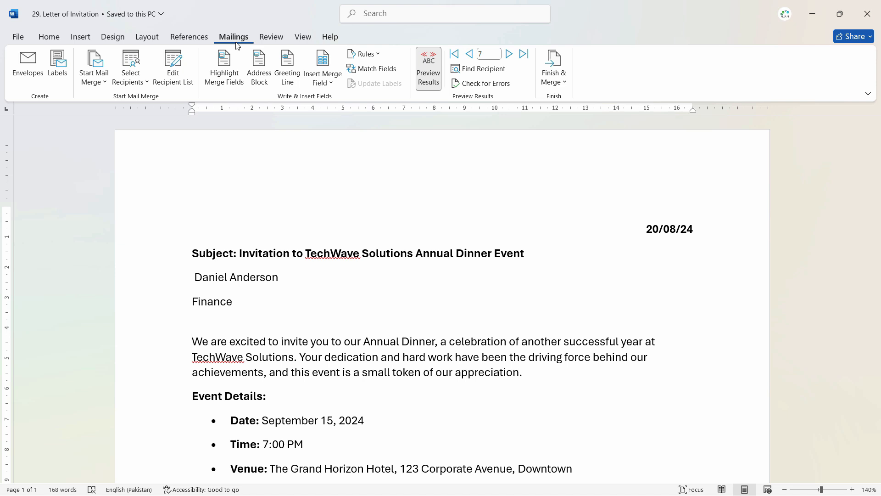
click(377, 55)
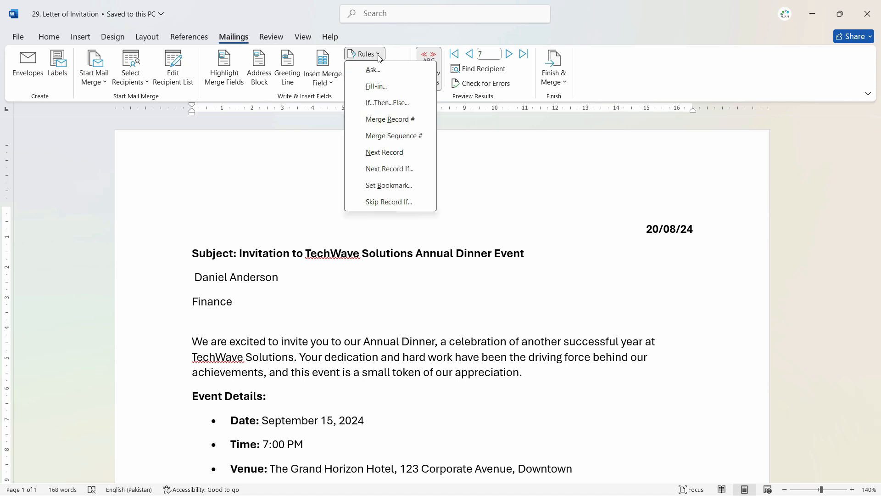
click(393, 103)
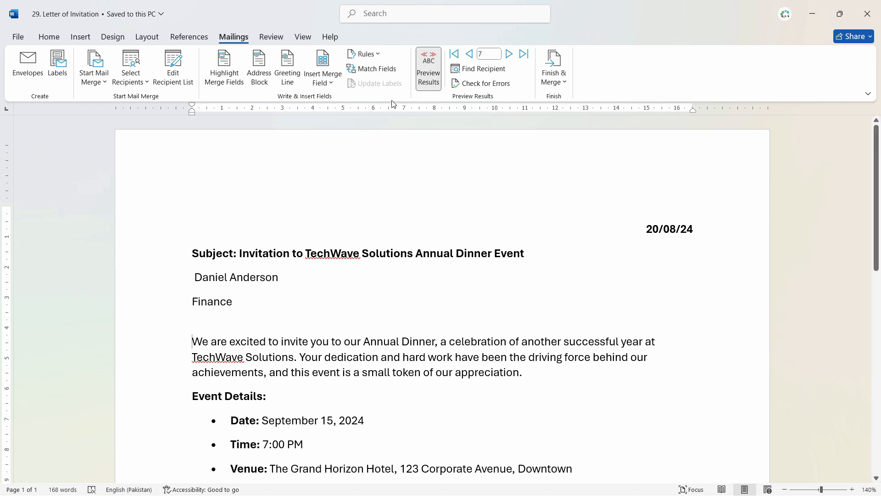
click(347, 209)
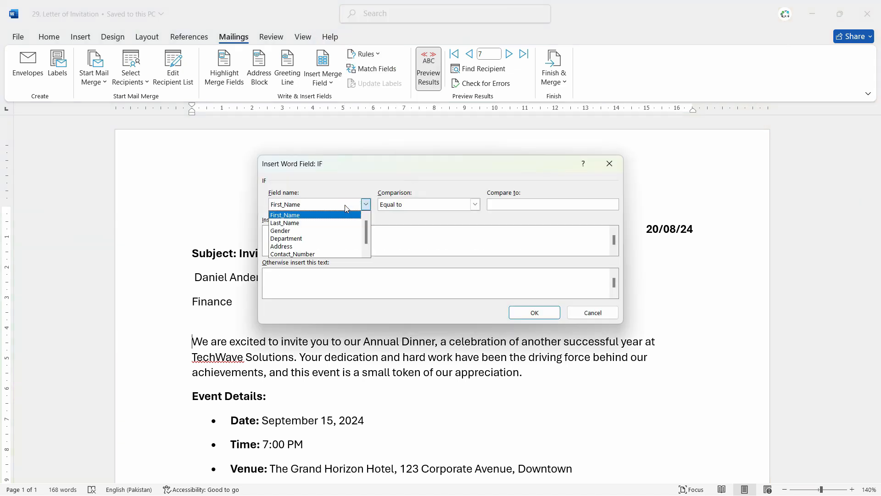
click(339, 230)
click(526, 209)
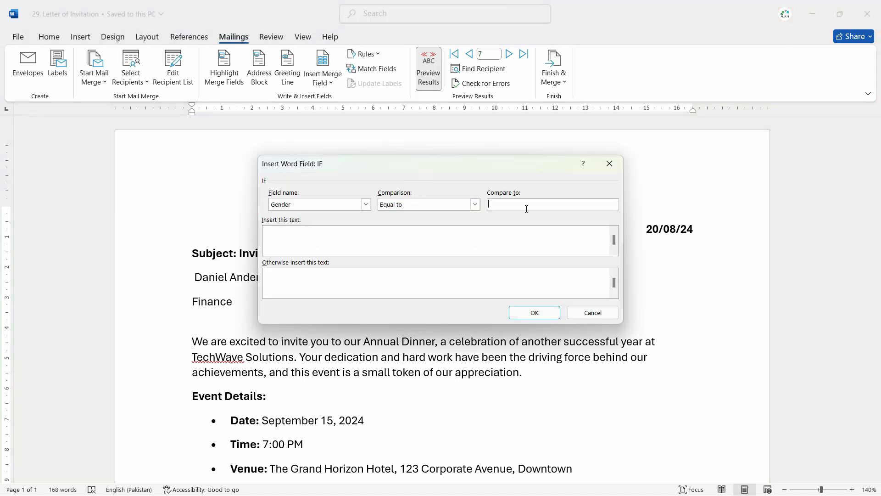
text(Male)
key(Tab)
text(Hi Sir,)
click(547, 317)
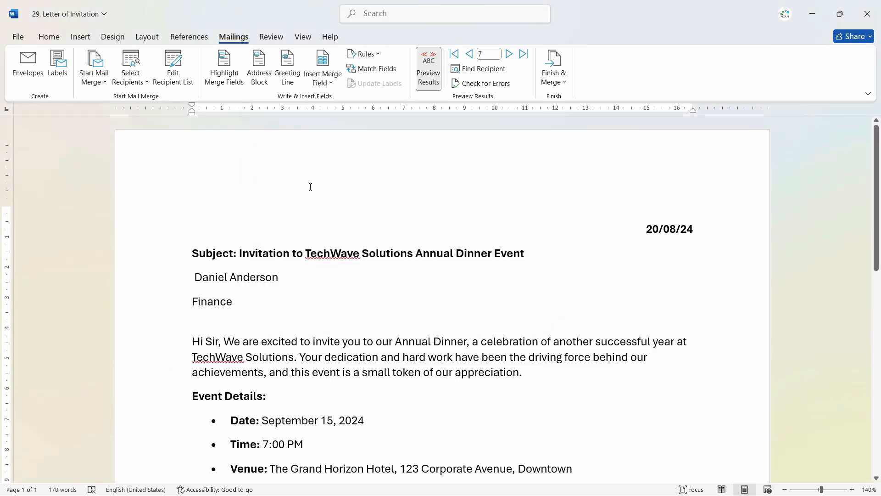
Add a second If...Then...Else rule after the first greeting that inserts "Hi Miss," when Gender is equal to Female.
click(365, 54)
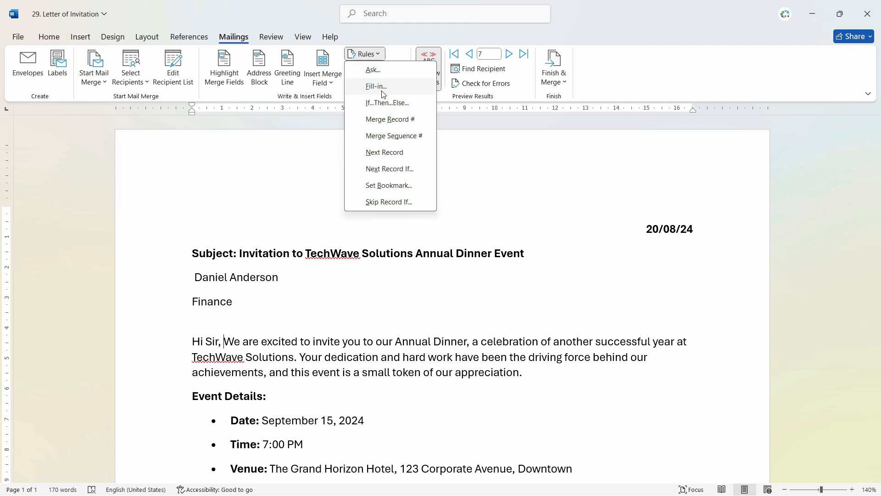
click(387, 102)
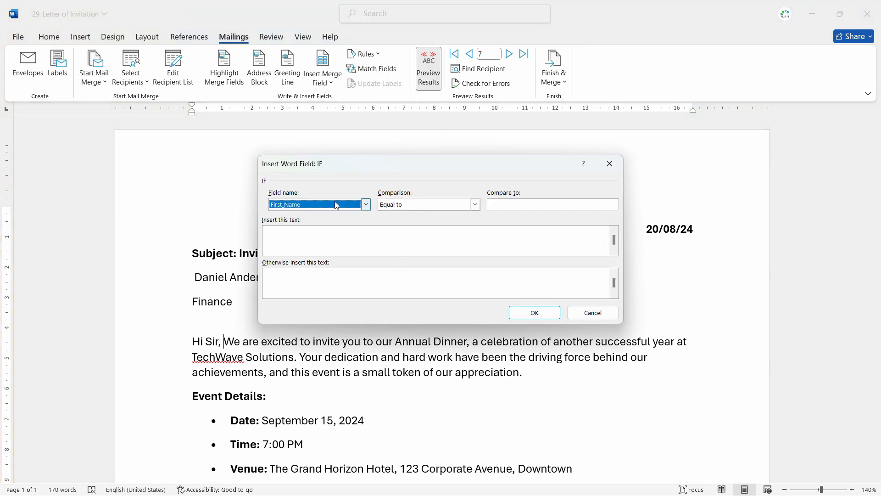
click(366, 204)
click(298, 232)
click(523, 205)
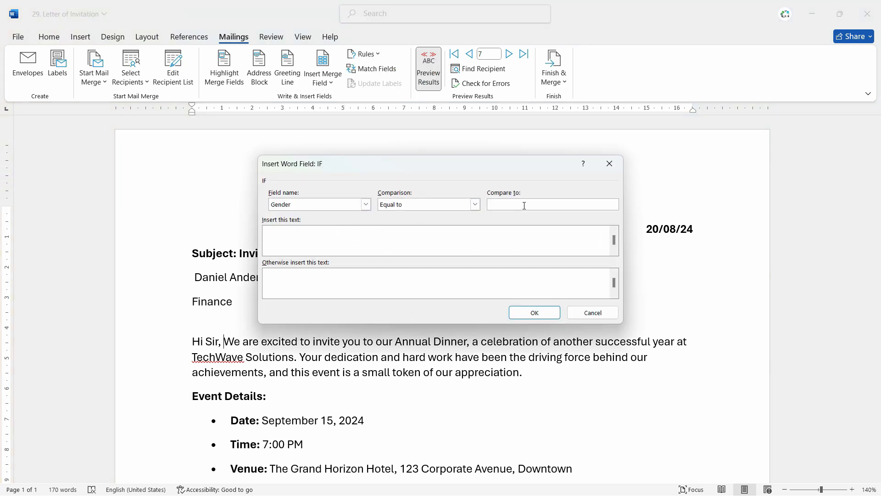
text(Female)
click(423, 234)
text(Hi Miss,)
click(535, 311)
Step through the previewed recipient letters and check that each greeting matches the recipient's gender.
click(511, 54)
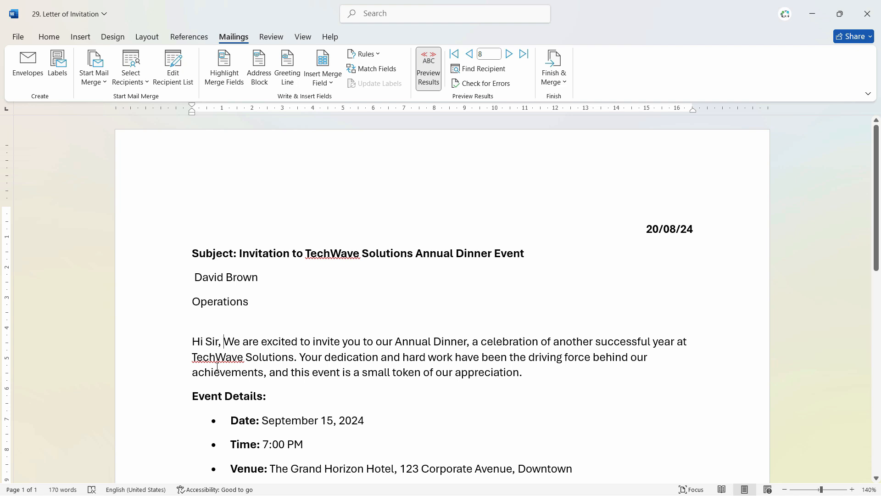
click(509, 54)
drag(188, 275, 233, 301)
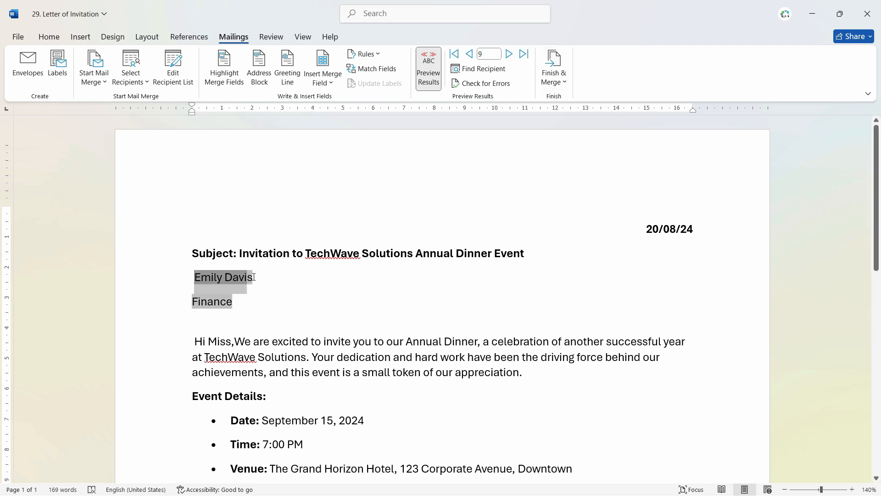
drag(188, 348, 234, 344)
click(234, 344)
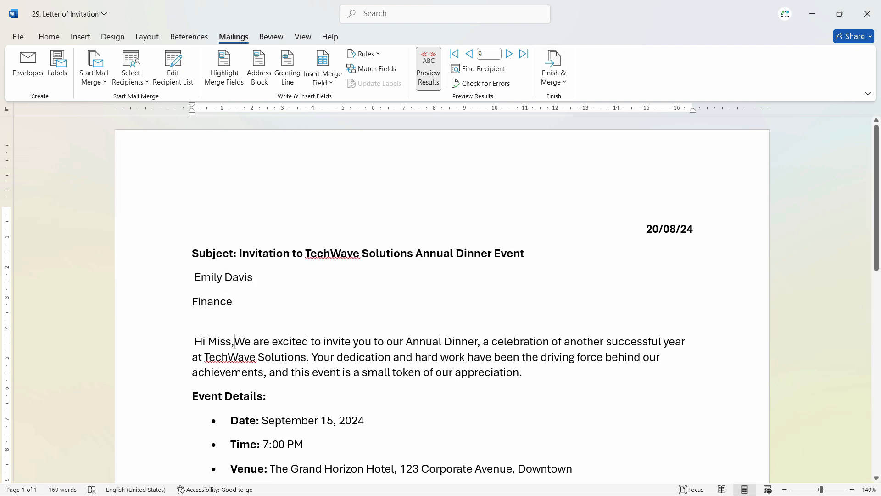
click(509, 54)
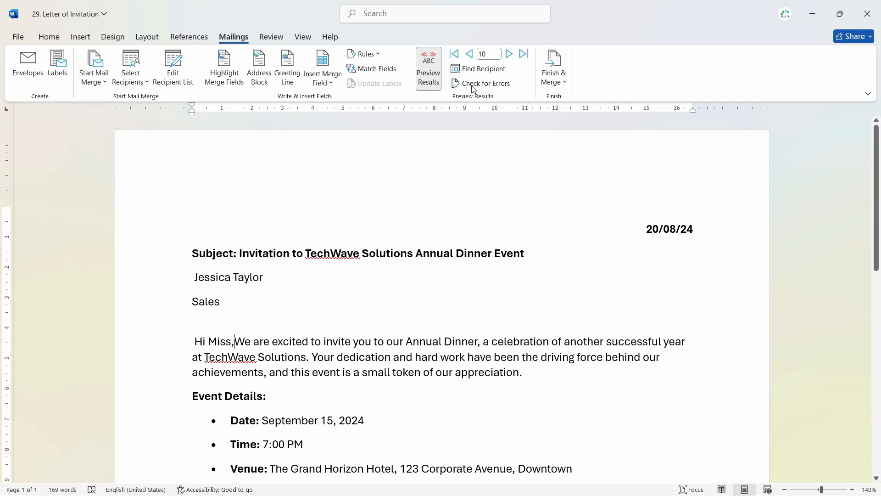
click(469, 55)
click(509, 54)
click(510, 54)
click(509, 54)
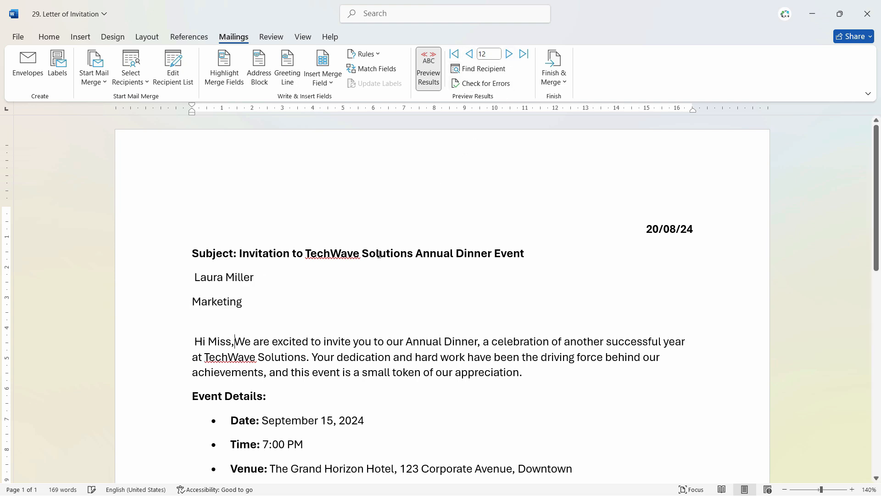
click(354, 336)
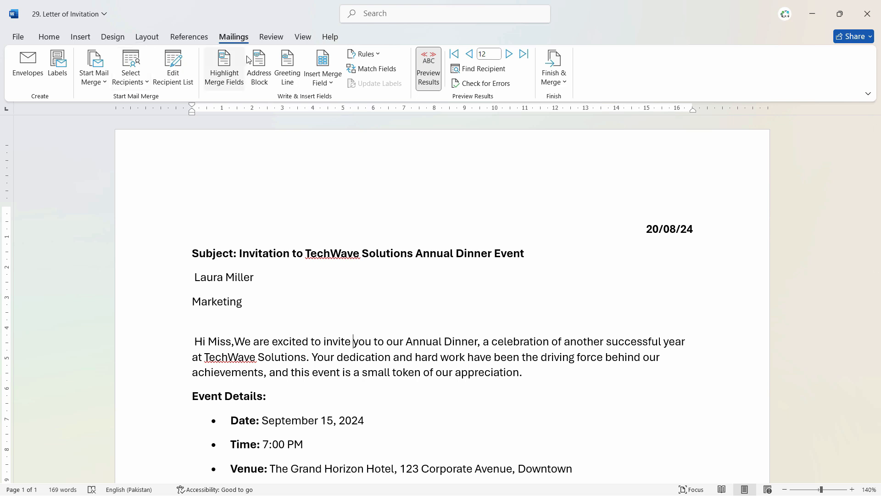
Finish the mail merge by merging all records into a new document of individual letters.
click(557, 80)
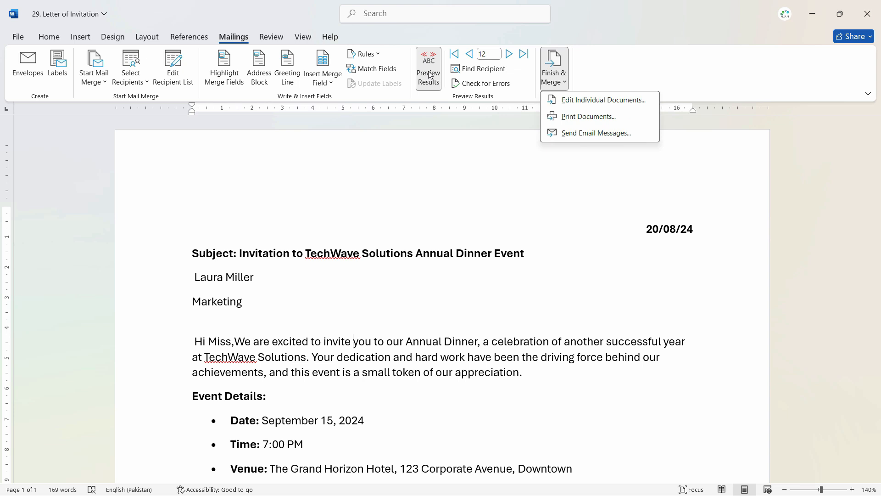
click(569, 104)
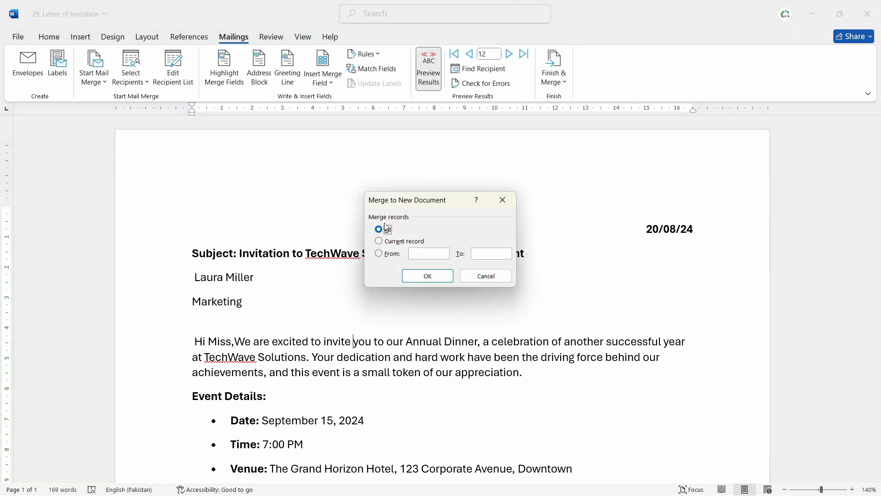
click(431, 278)
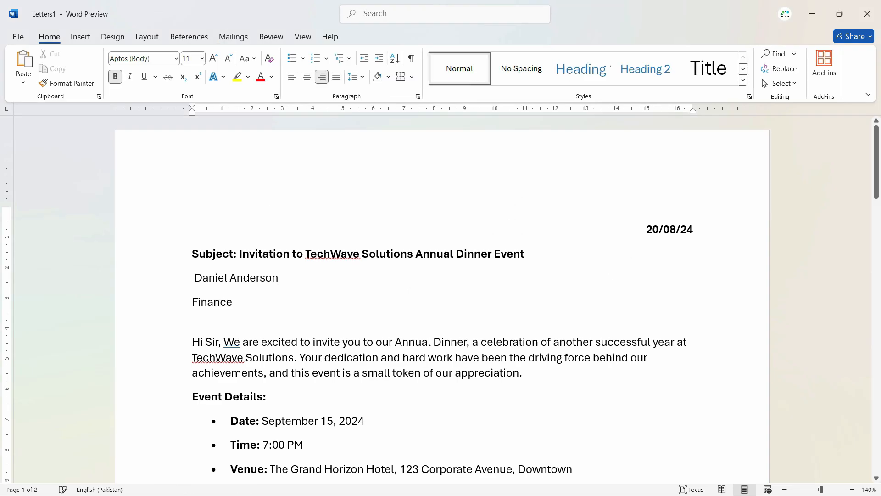
Look through the merged letters to examine the name, department and greeting on each recipient's page.
scroll(759, 154, down, 3)
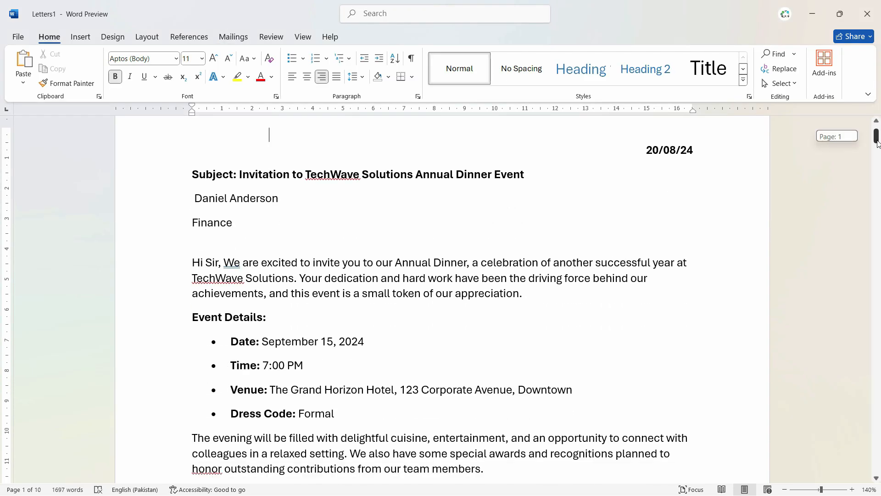
click(200, 169)
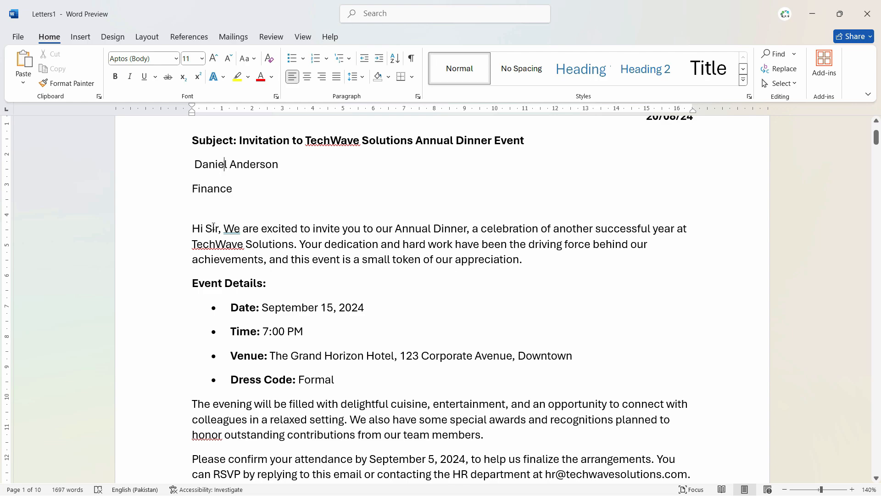
scroll(257, 220, down, 20)
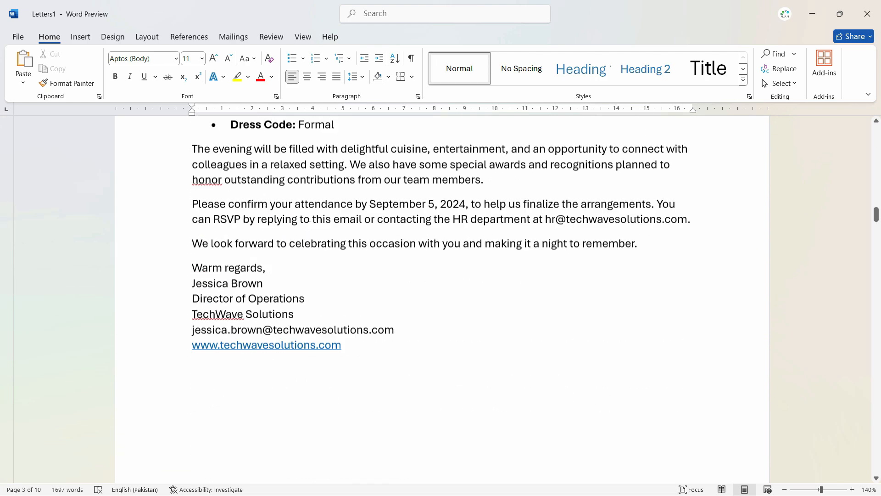
scroll(316, 224, down, 20)
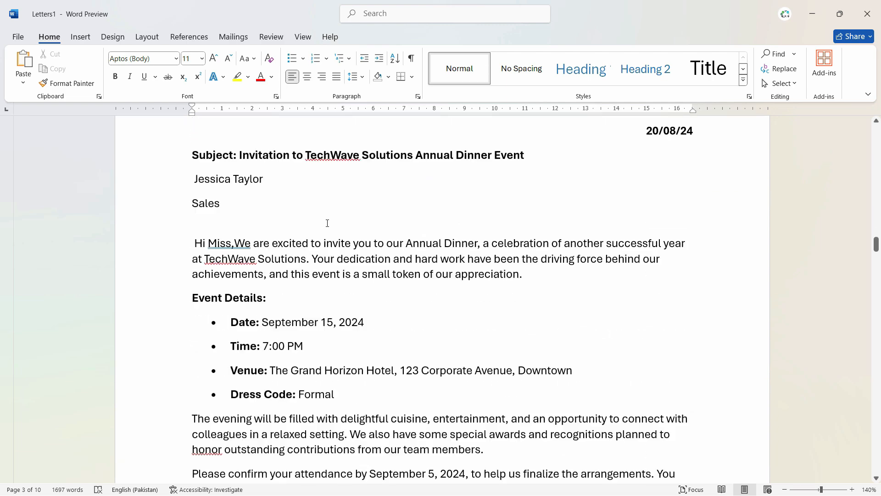
scroll(327, 224, down, 3)
scroll(395, 274, down, 5)
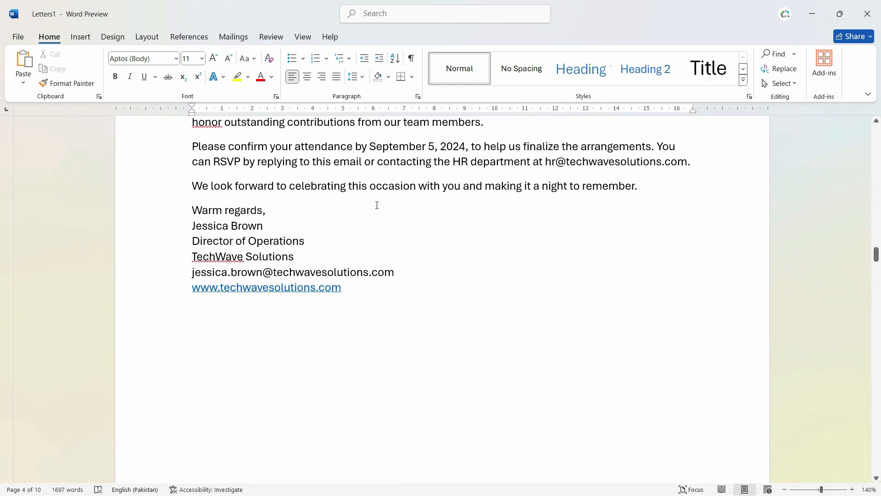
scroll(377, 205, up, 8)
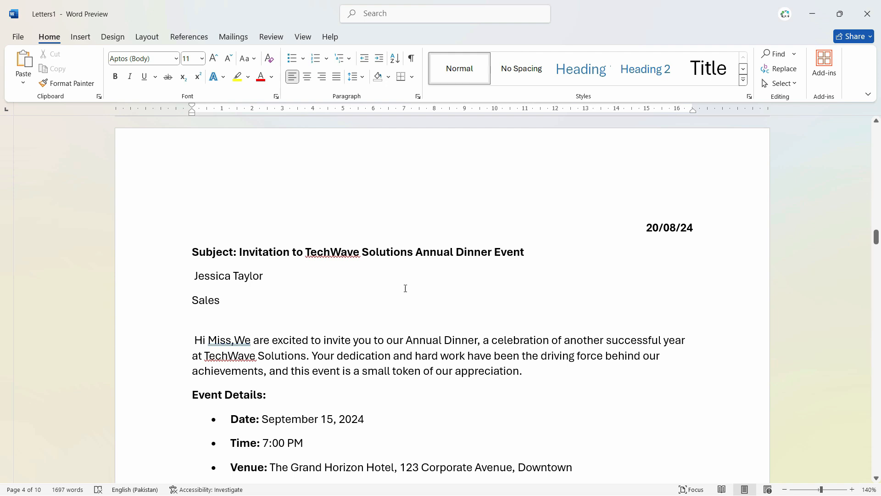
click(233, 36)
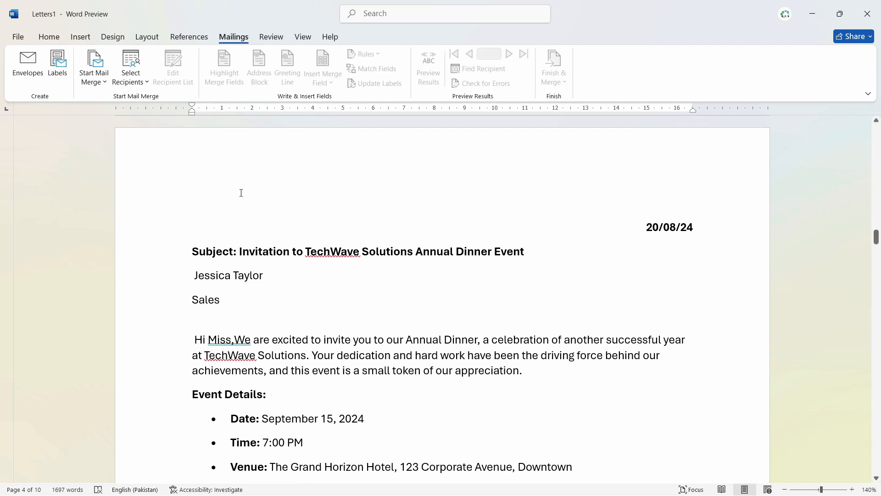
click(248, 288)
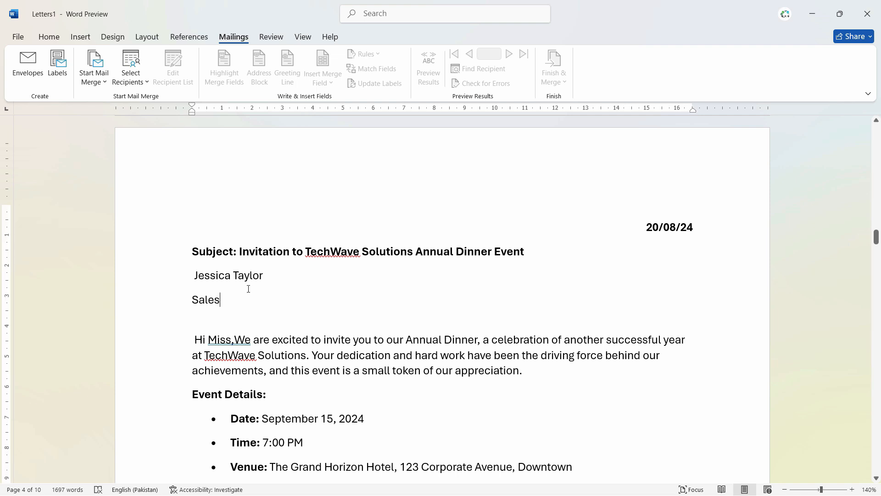